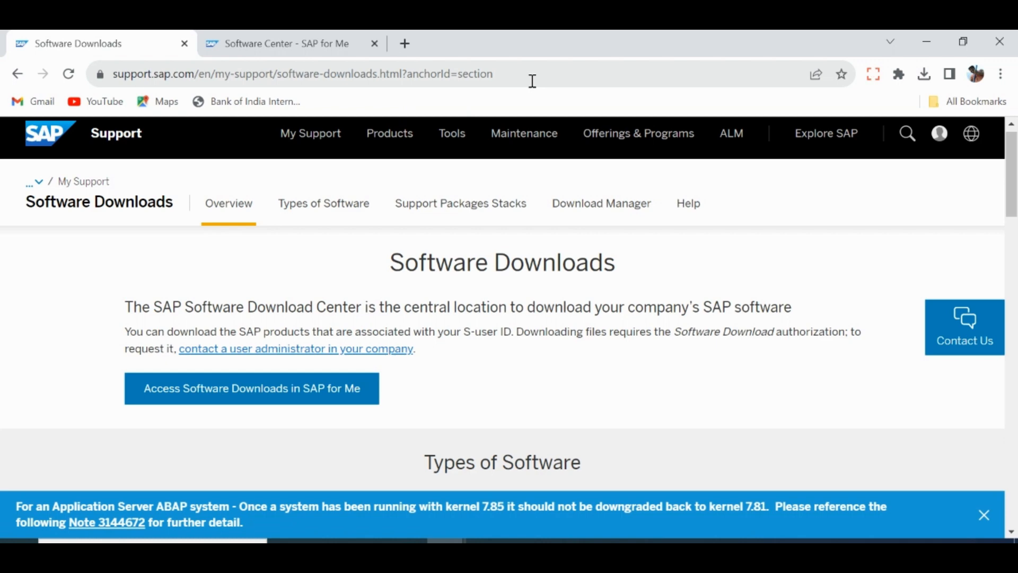
Step: Open the SAP Software Downloads page at support.sap.com/swdc
left_click(332, 70)
type("supp")
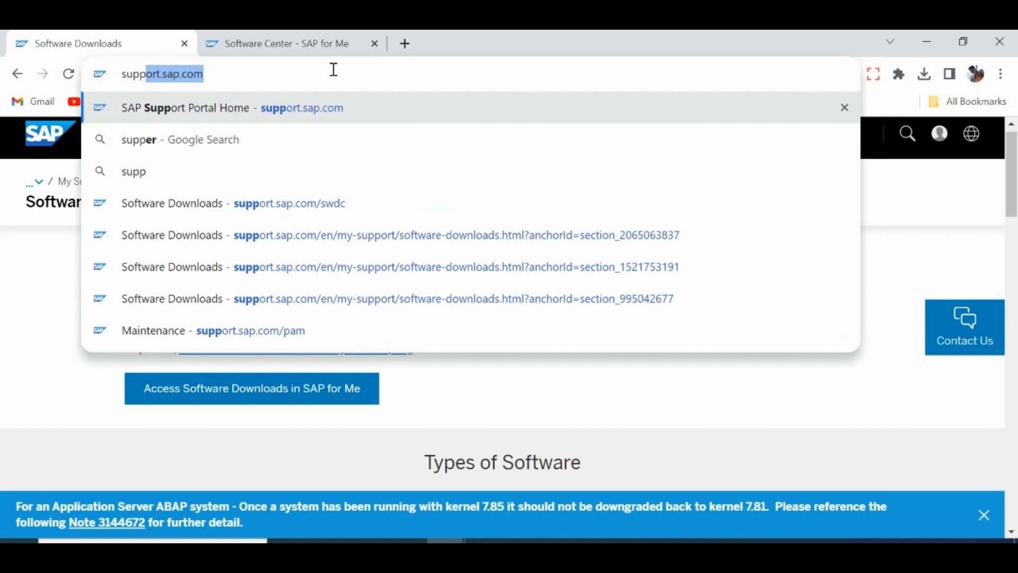
key("Right")
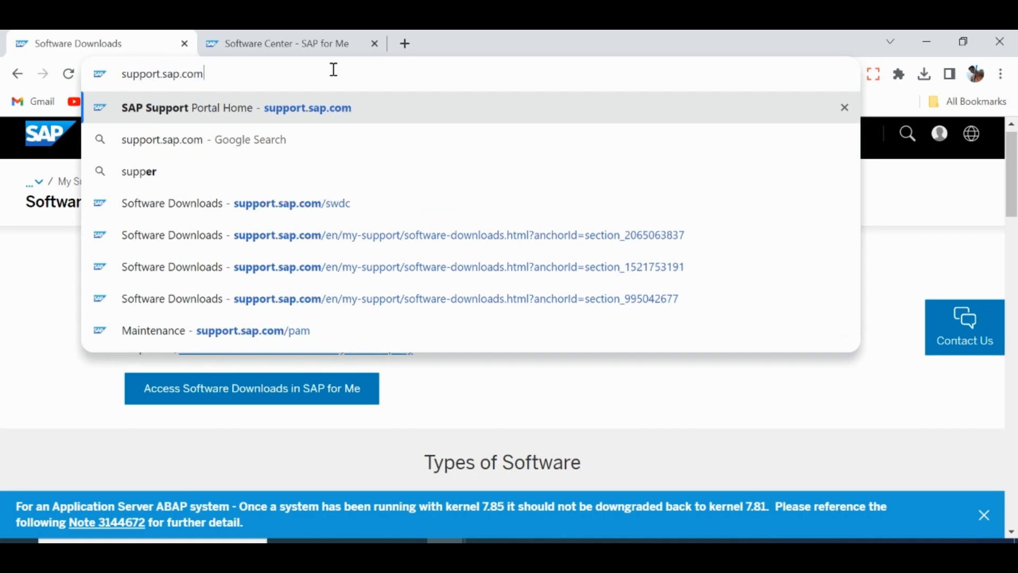
type("/e")
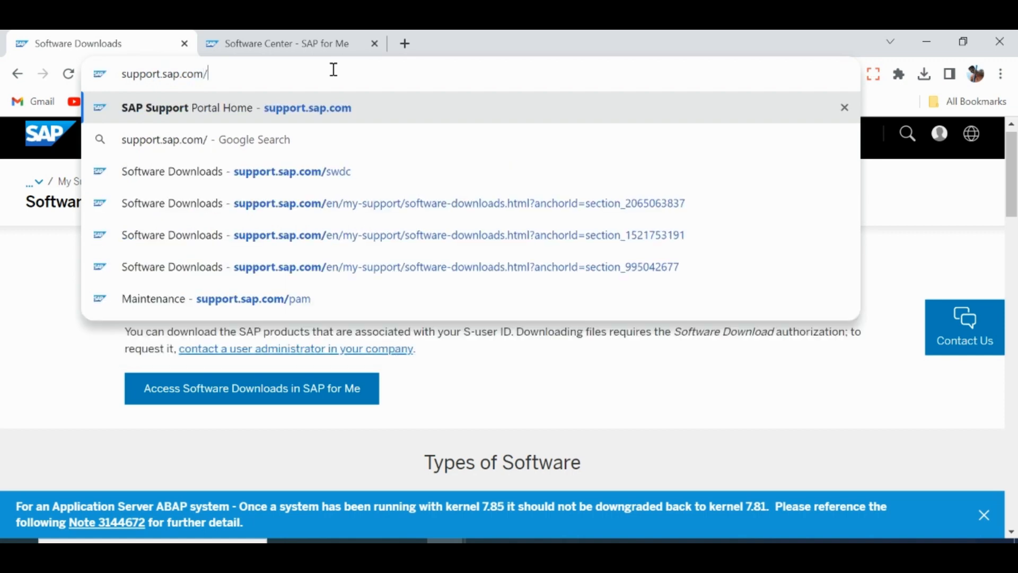
key("BackSpace")
type("swdc")
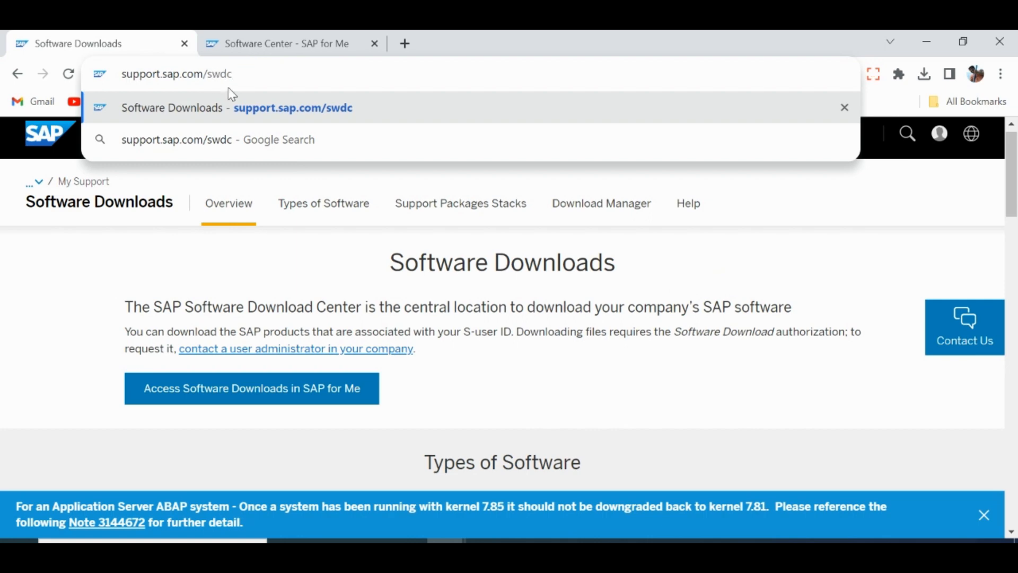
key("Return")
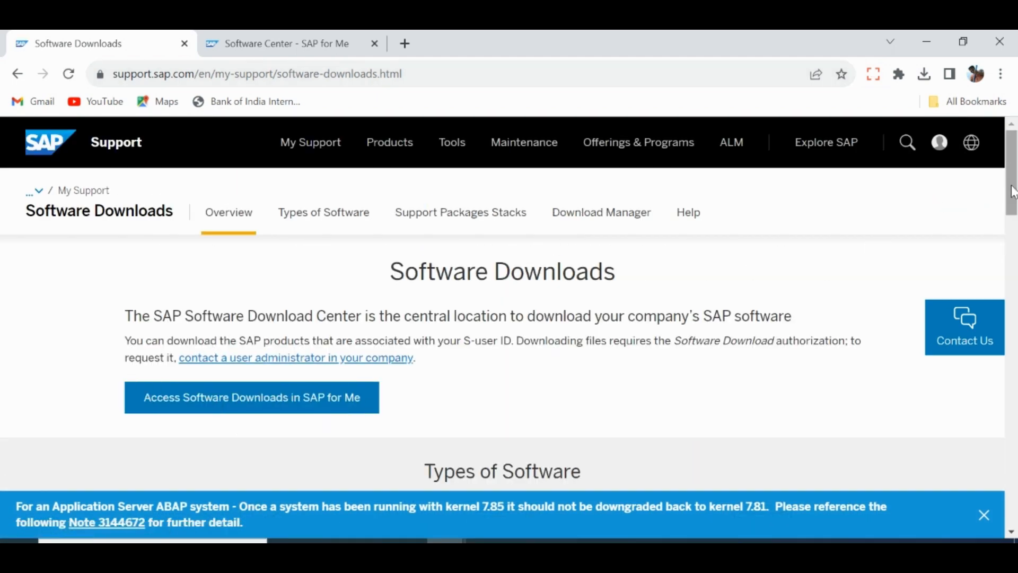
Step: Switch to the SAP for Me Software Center and open letter G of the alphabetical index for Installations & Upgrades
left_click_drag(1010, 197, 1002, 243)
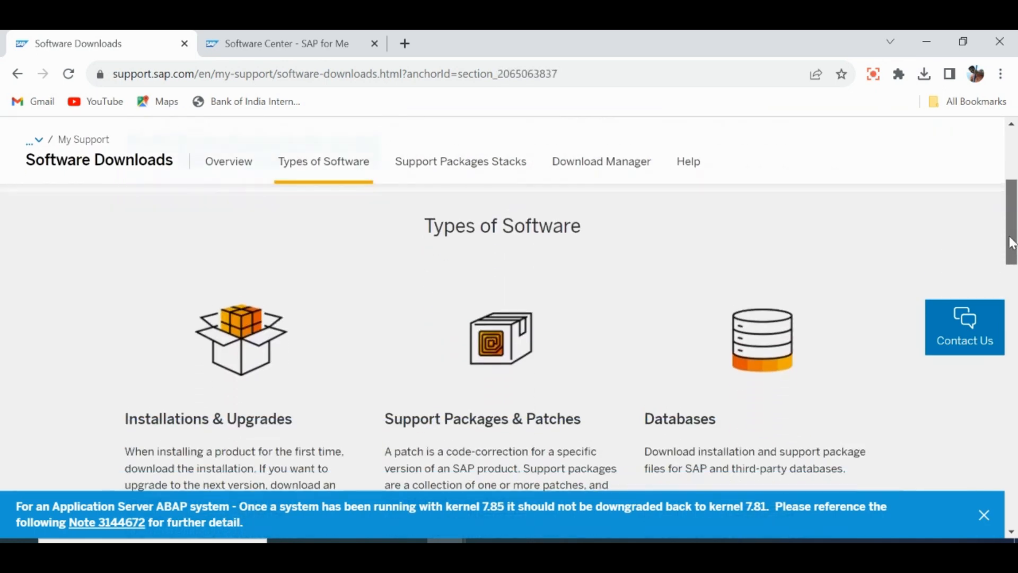
left_click_drag(1010, 243, 1010, 261)
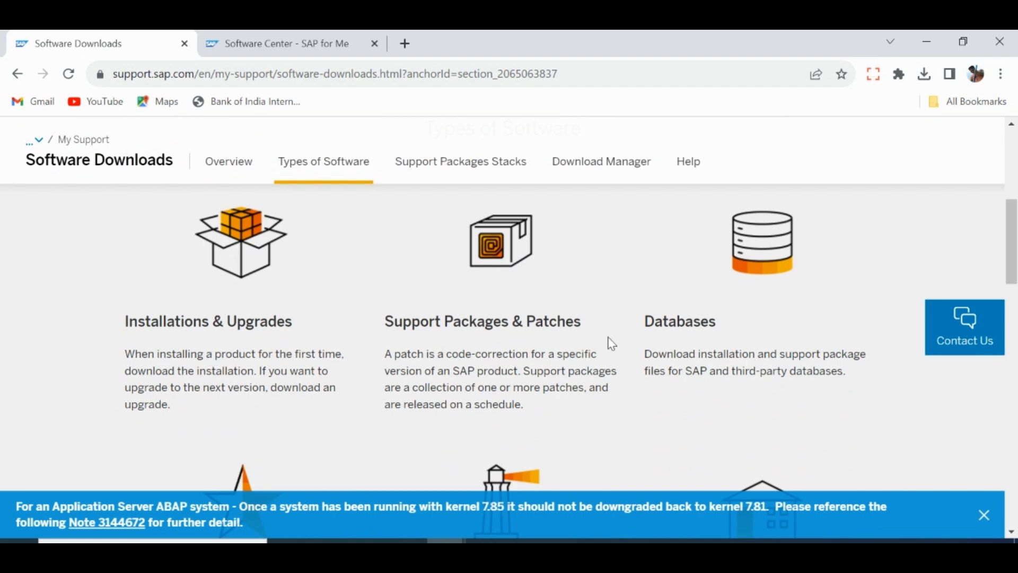
left_click_drag(1013, 228, 1013, 154)
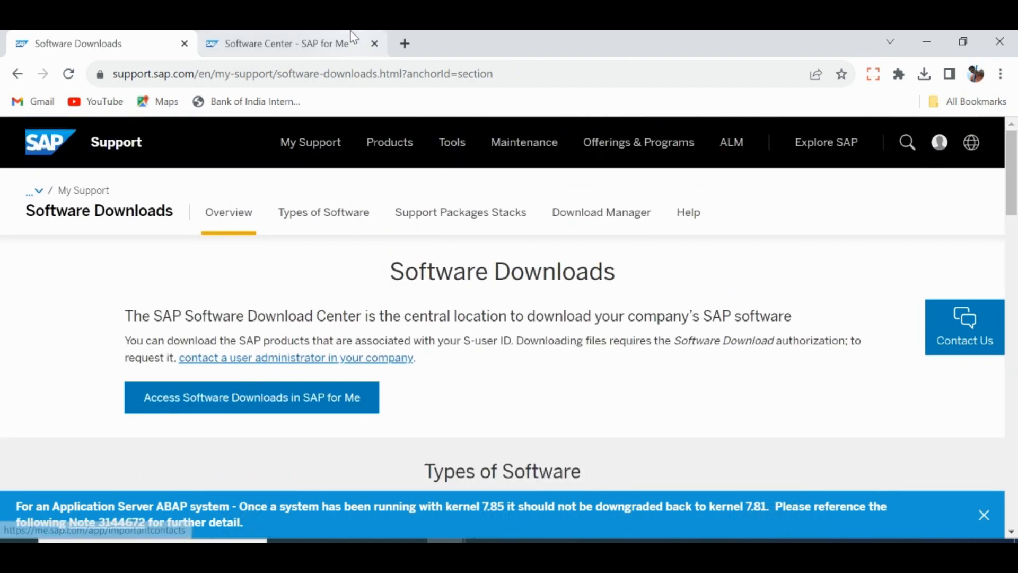
left_click(312, 45)
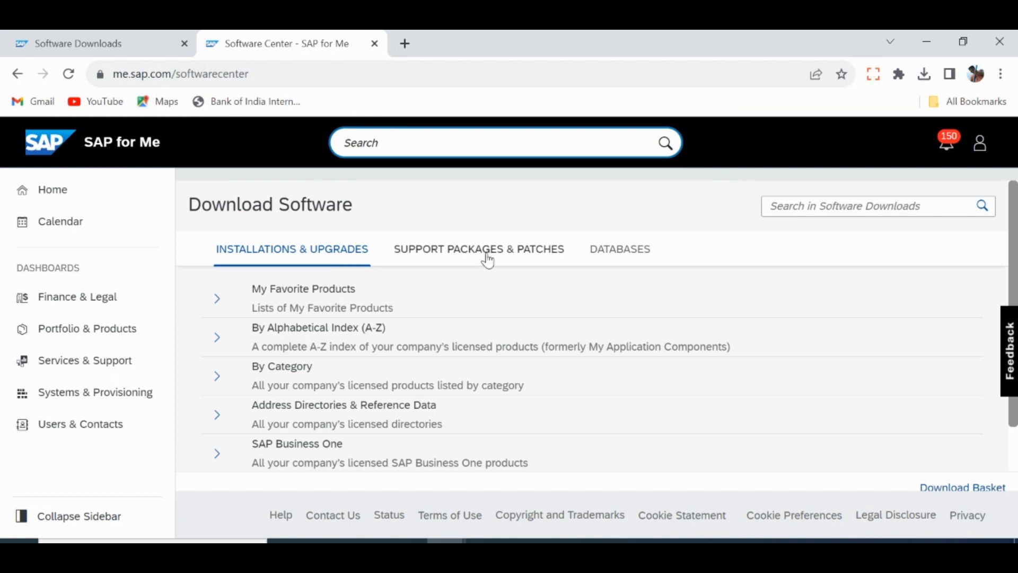
scroll(997, 254, "down", 1)
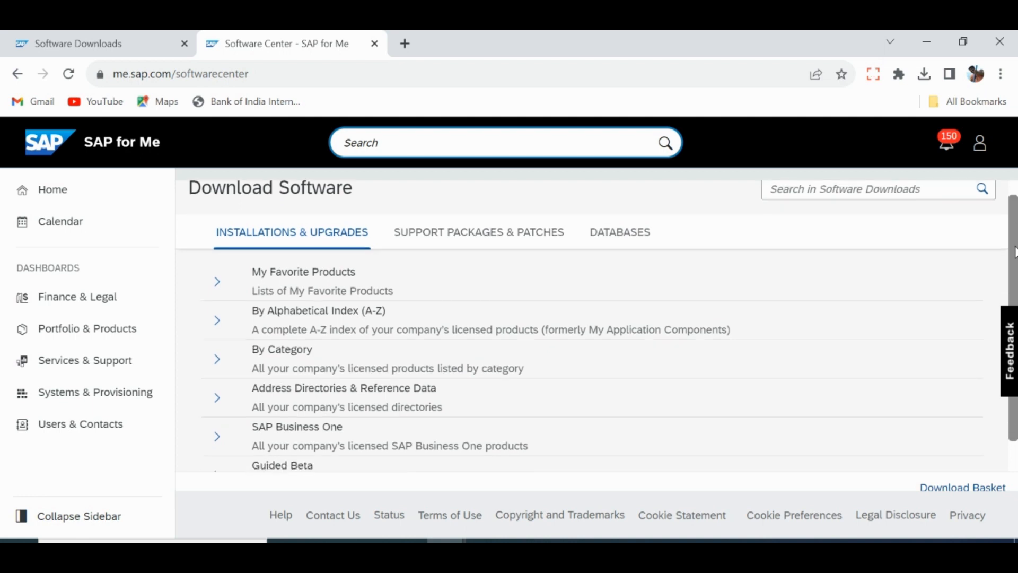
left_click(217, 306)
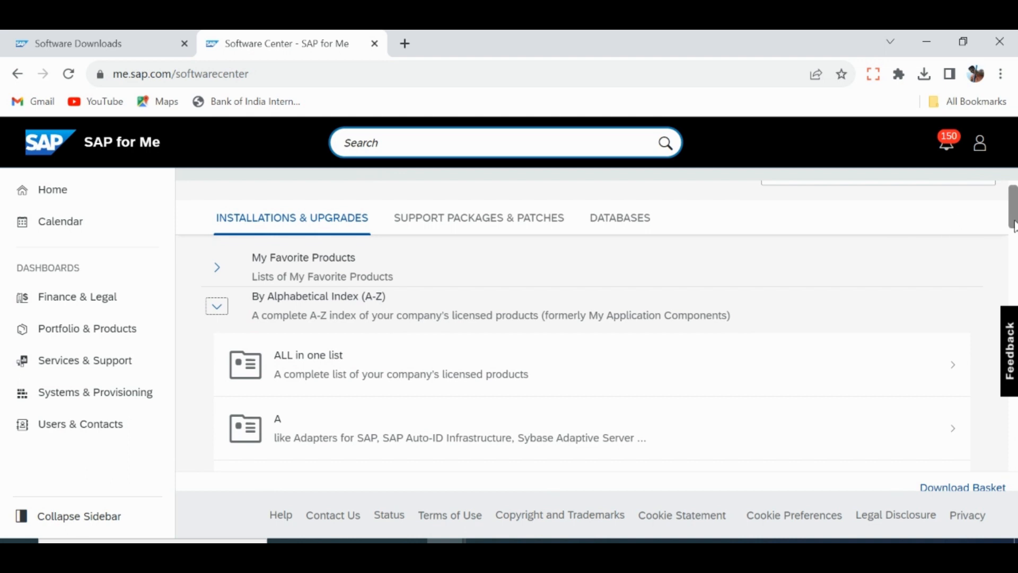
left_click_drag(1014, 225, 1014, 296)
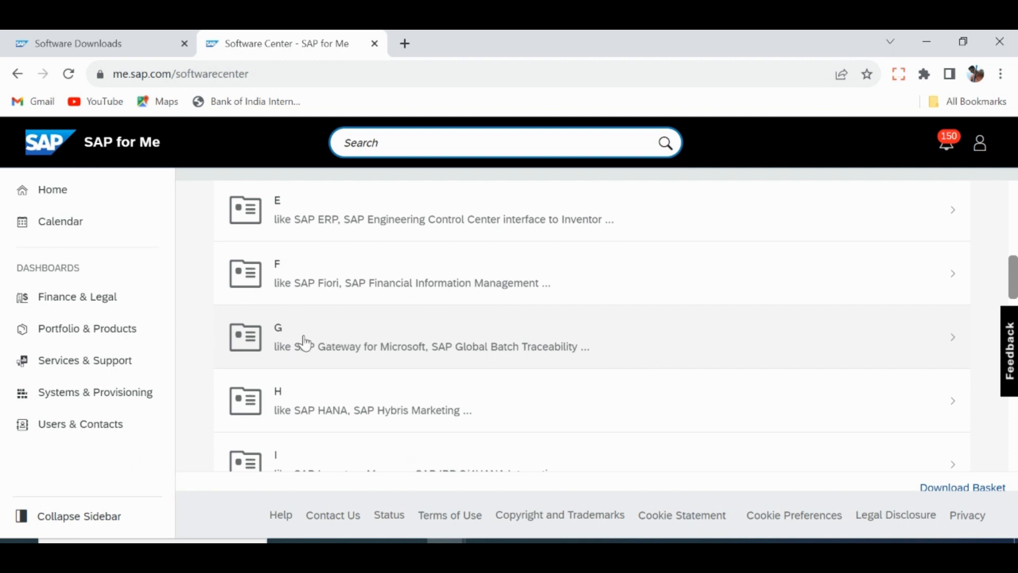
left_click(288, 346)
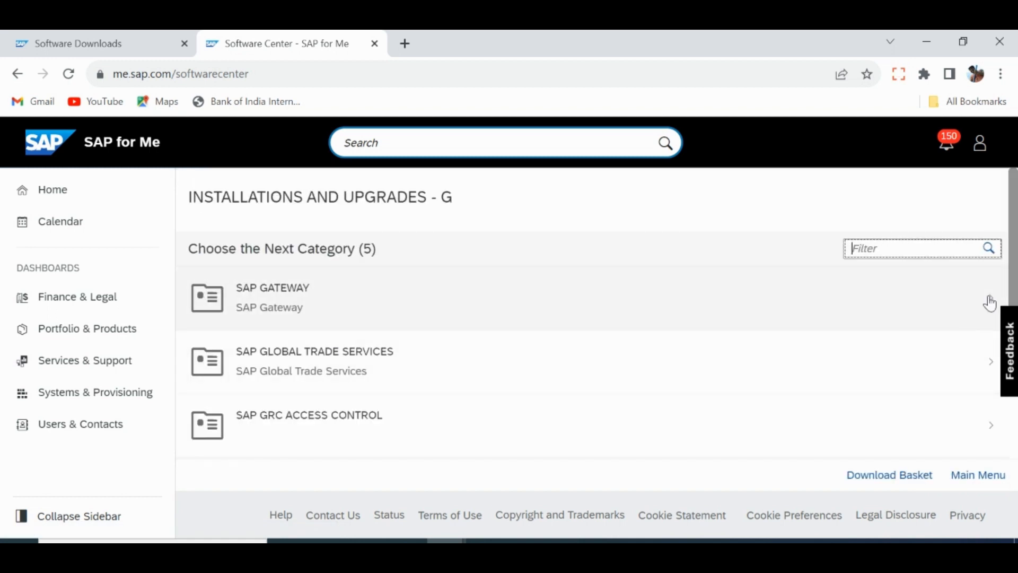
Step: Open the installation downloads for SAP GUI for Windows 7.70 Core
scroll(989, 303, "down", 3)
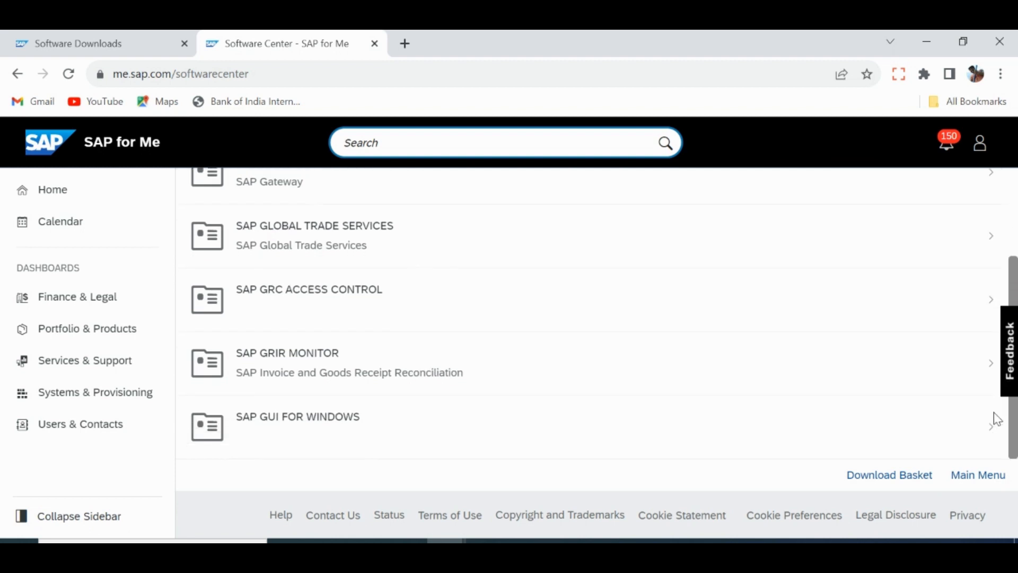
left_click(294, 438)
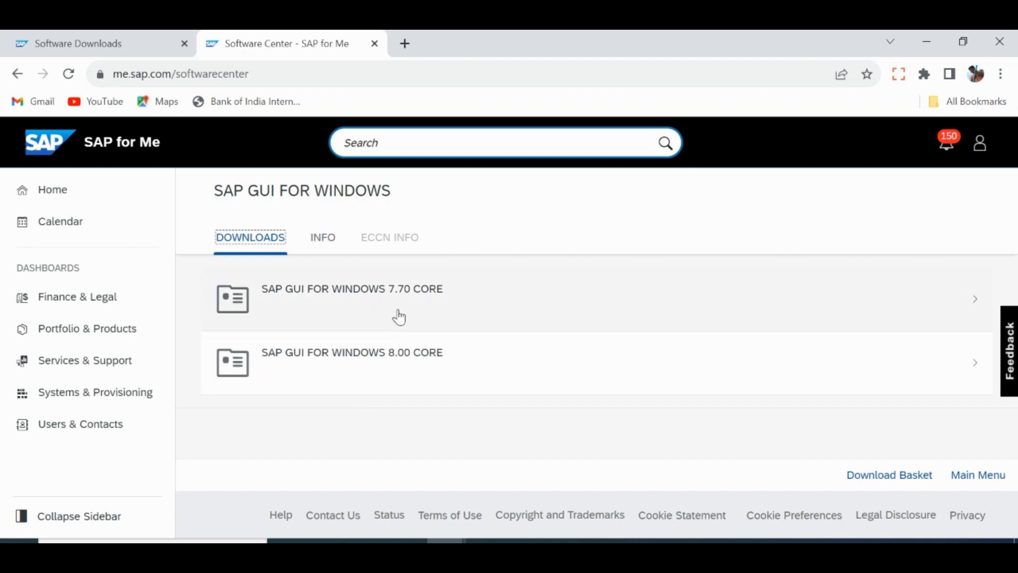
left_click(393, 318)
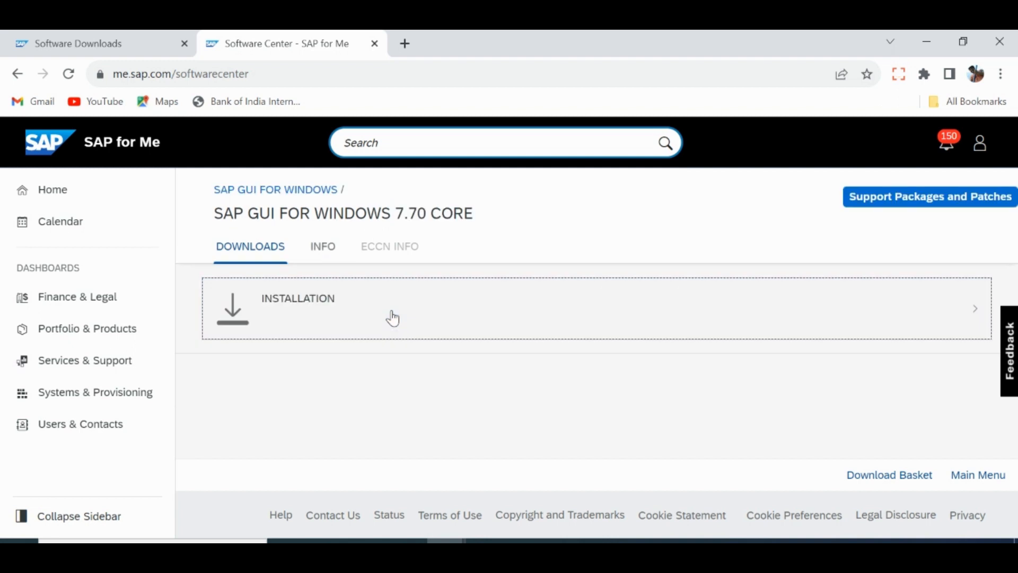
left_click(330, 318)
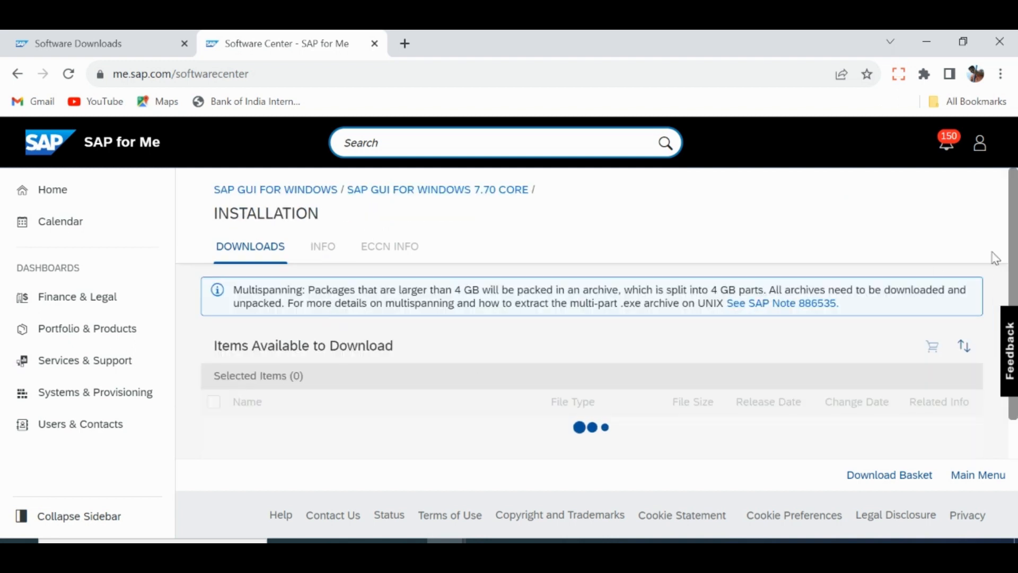
scroll(1013, 260, "down", 1)
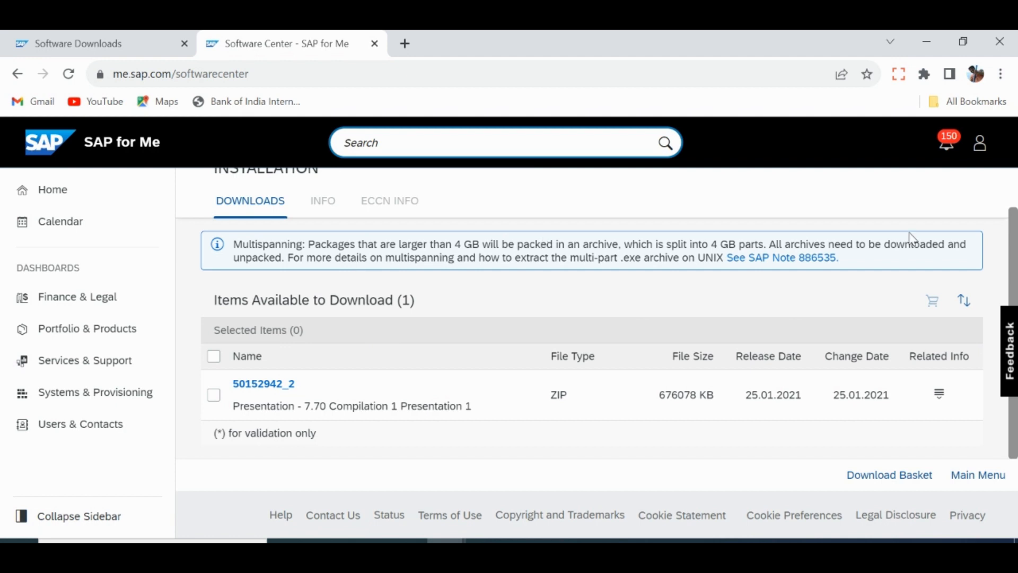
left_click_drag(1011, 239, 1016, 178)
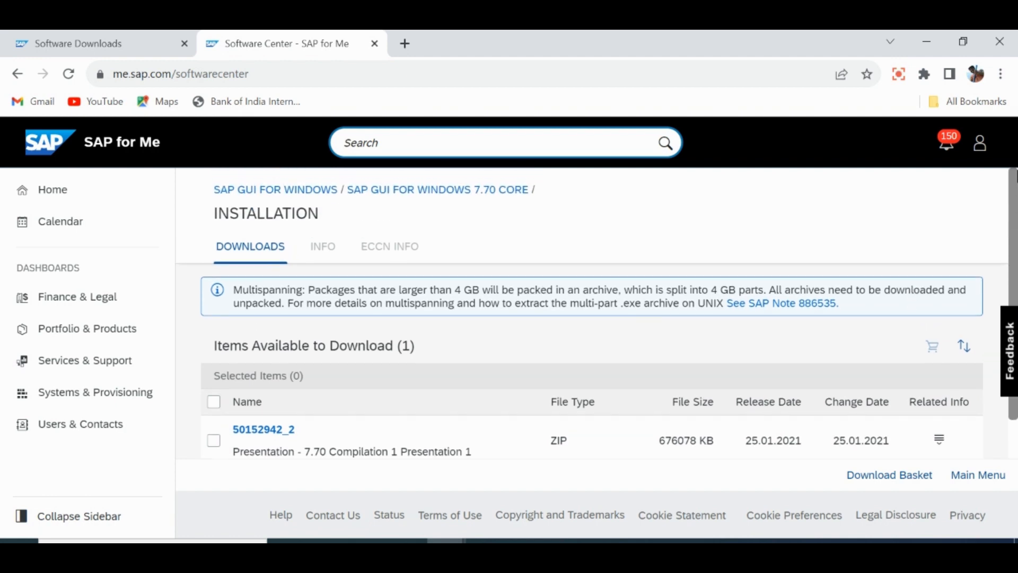
Step: Return to the software download overview and open letter G of the alphabetical index for Support Packages & Patches
left_click(317, 189)
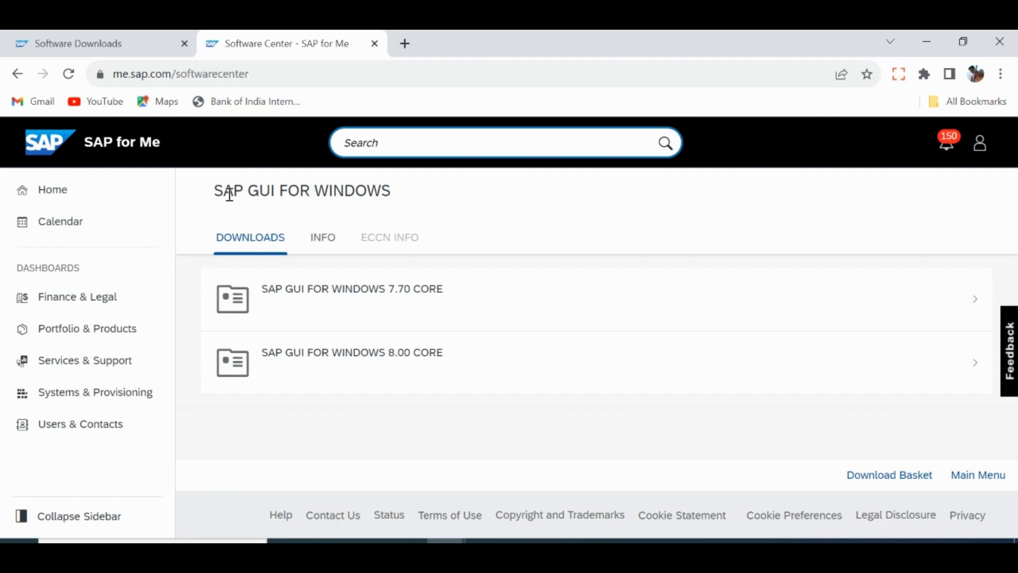
left_click(15, 75)
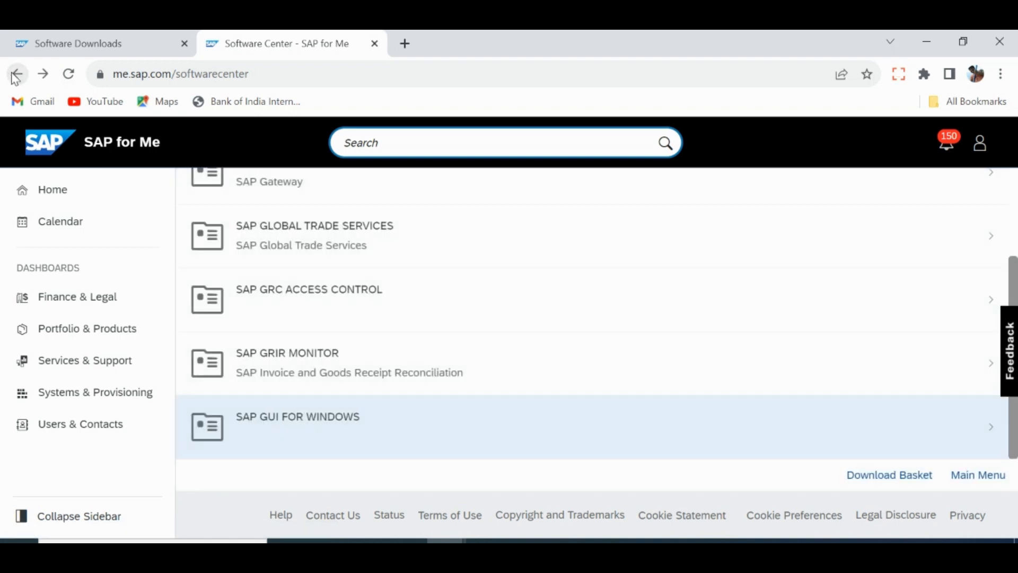
left_click(15, 75)
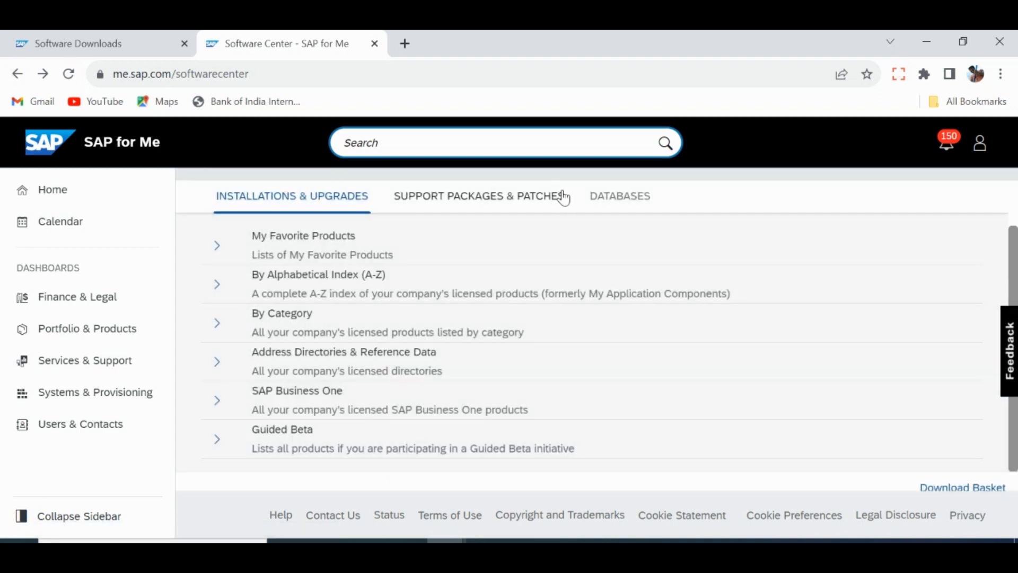
left_click(502, 199)
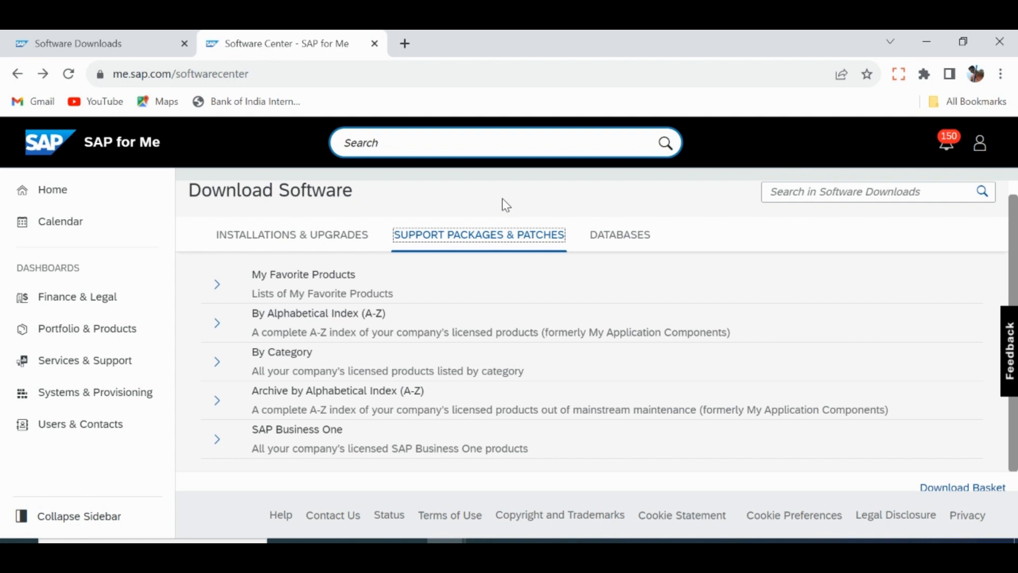
left_click(311, 324)
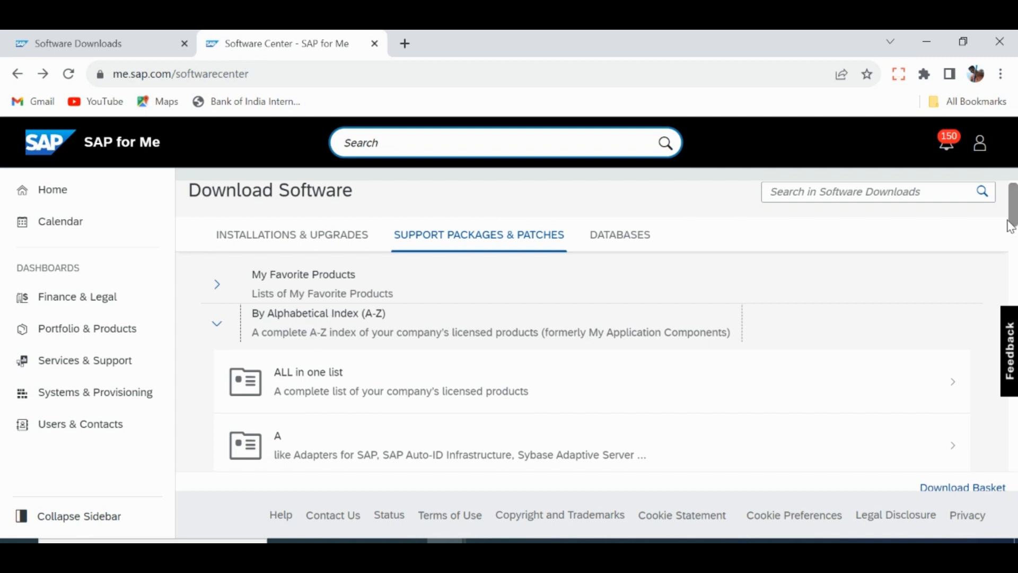
left_click_drag(1010, 227, 1012, 293)
left_click(696, 356)
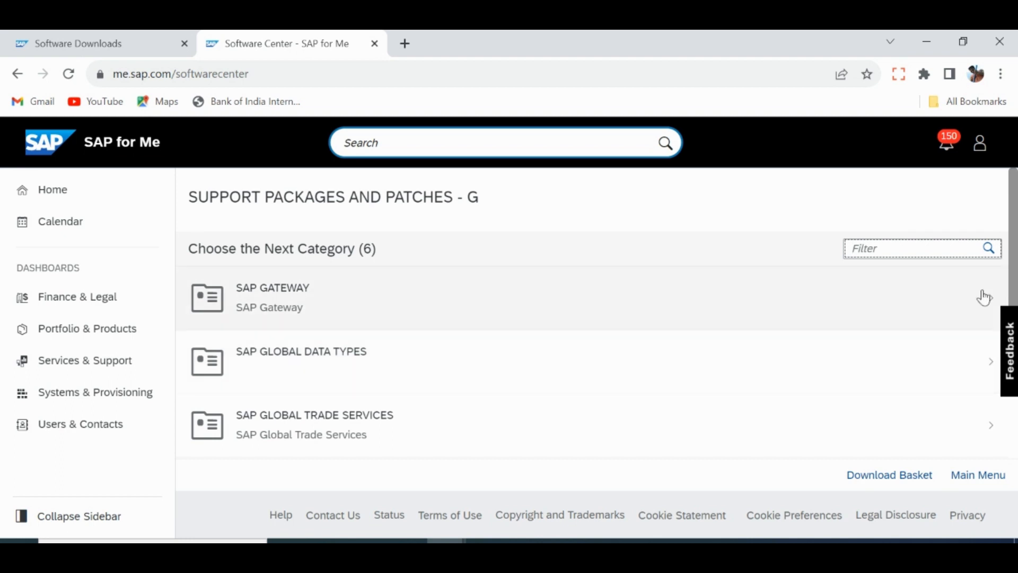
Step: Open the patch downloads for SAP GUI for Windows 7.70 Core and look through the WIN32 items
left_click_drag(1013, 275, 999, 395)
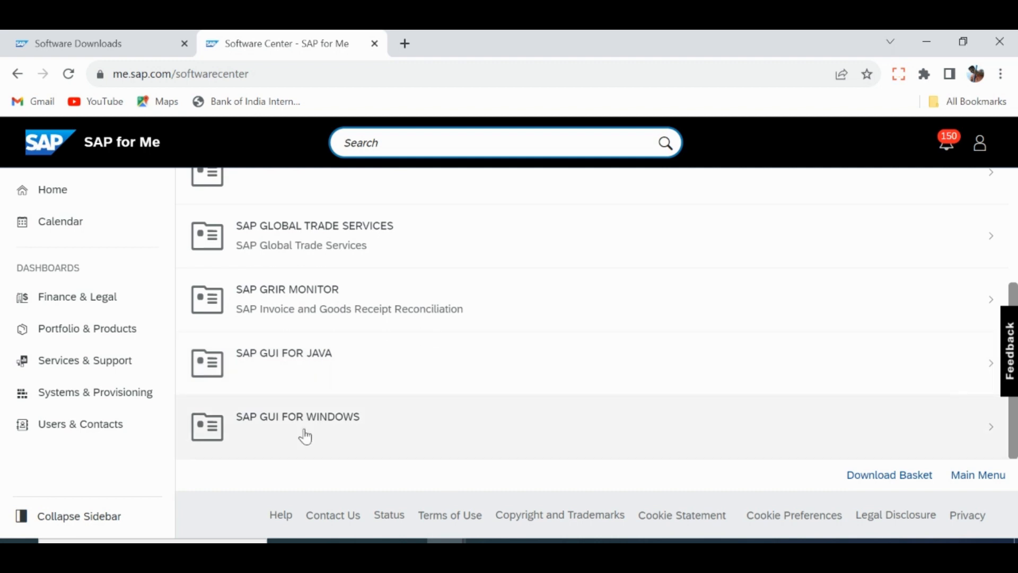
left_click(305, 436)
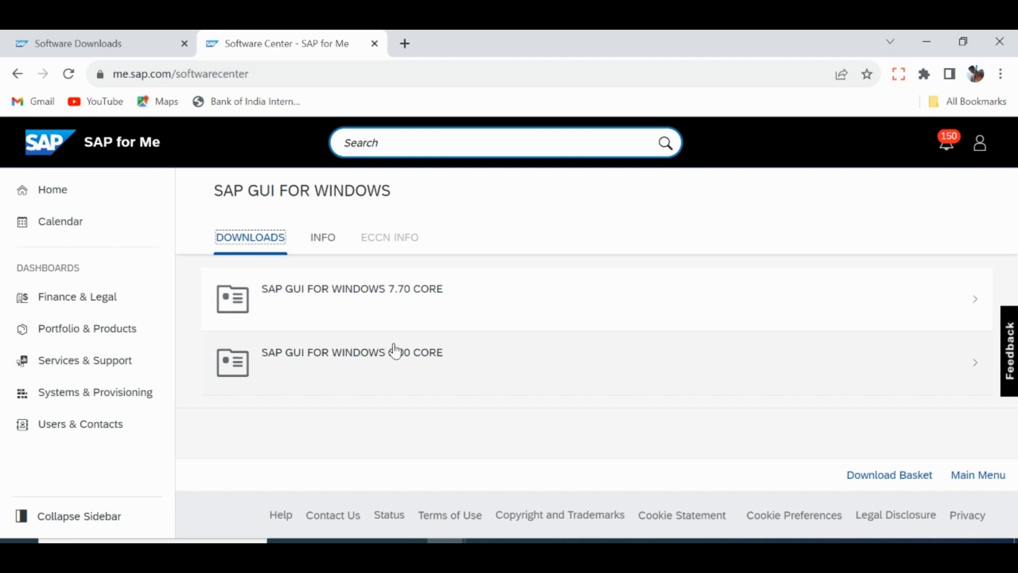
left_click(425, 319)
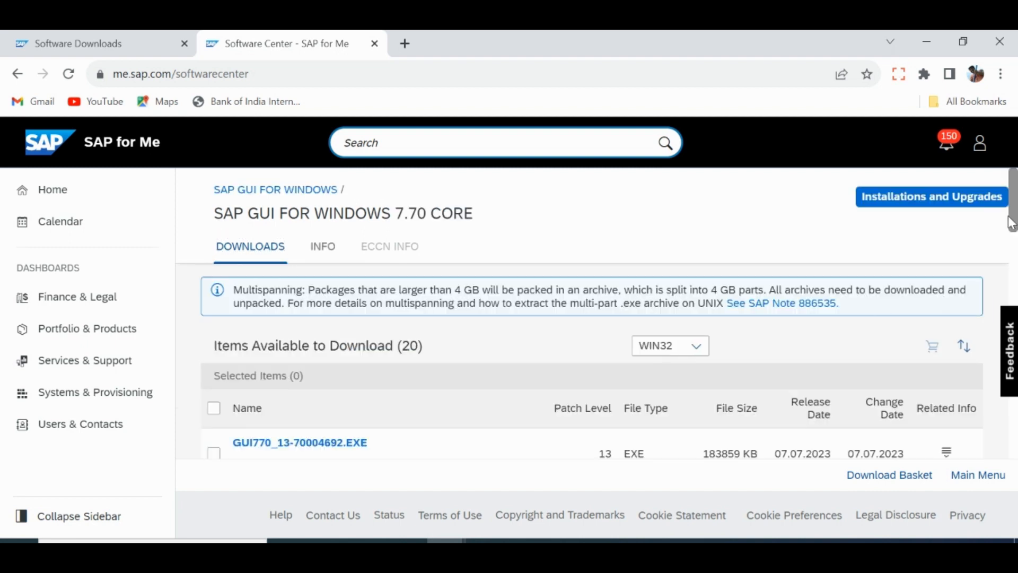
scroll(1012, 231, "down", 3)
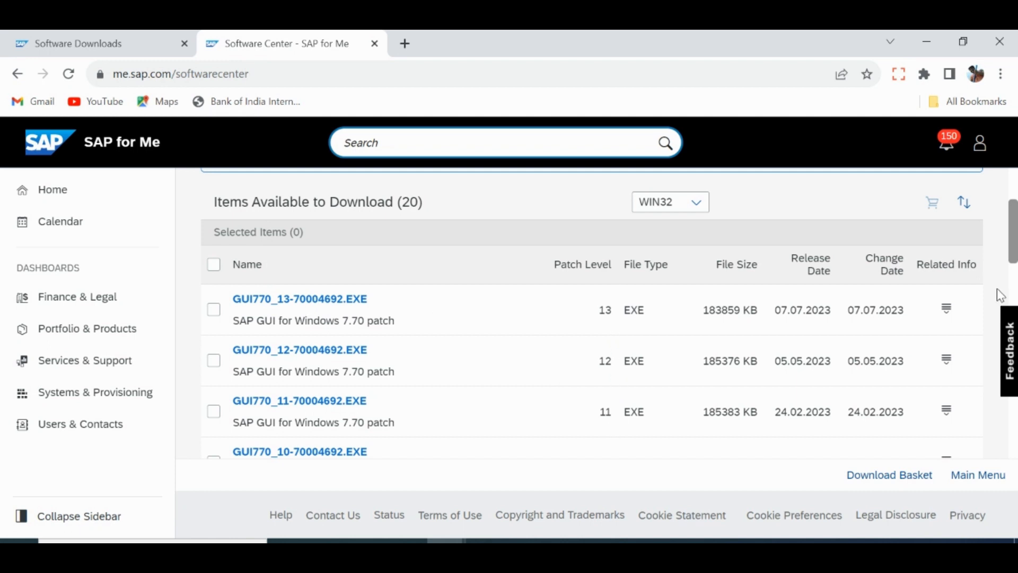
mouse_move(1013, 264)
left_mouse_down()
mouse_move(1002, 369)
mouse_move(1014, 253)
left_mouse_up()
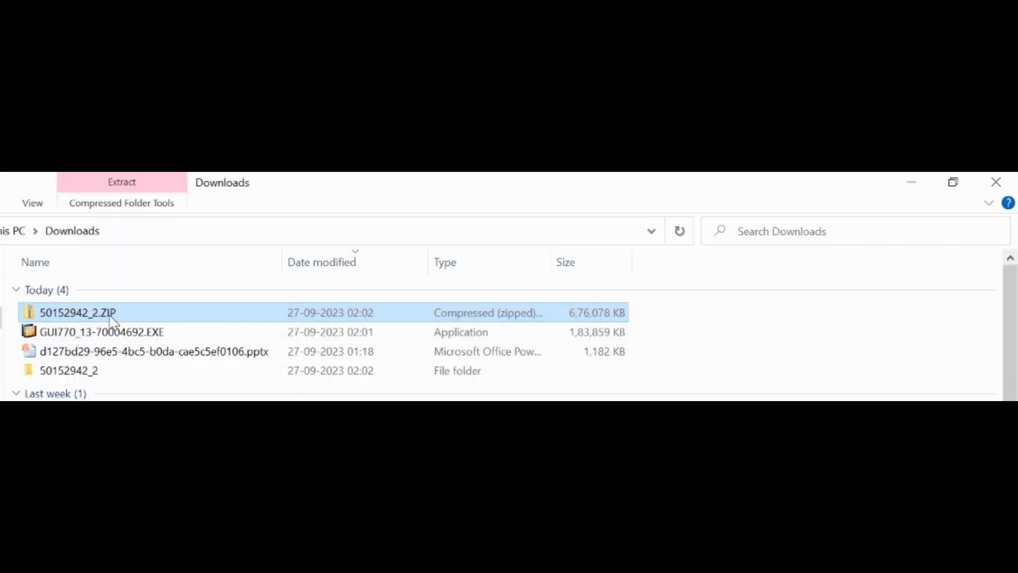
Step: Open the extracted 50152942_2 folder in Downloads and go down through BD_NW_7.0_Presentation_7.70_Comp._1_, PRES1, GUI and Windows to Win32
left_click(111, 314)
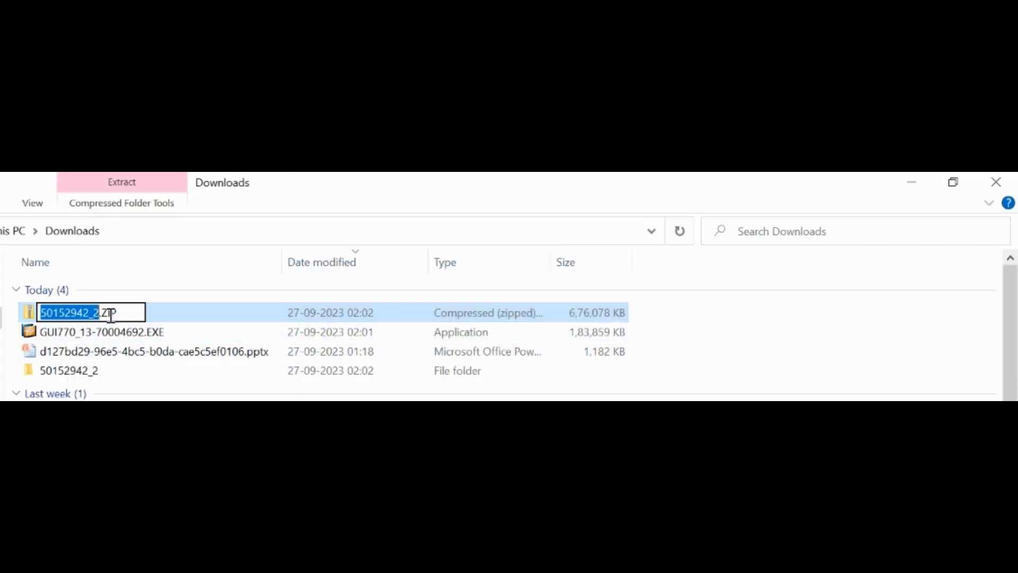
left_click(164, 318)
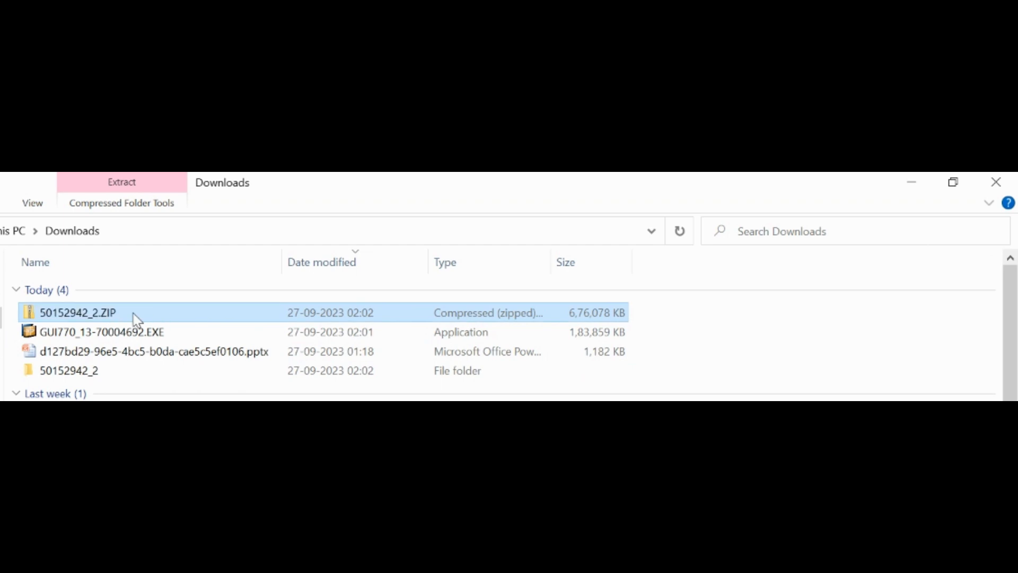
double_click(95, 374)
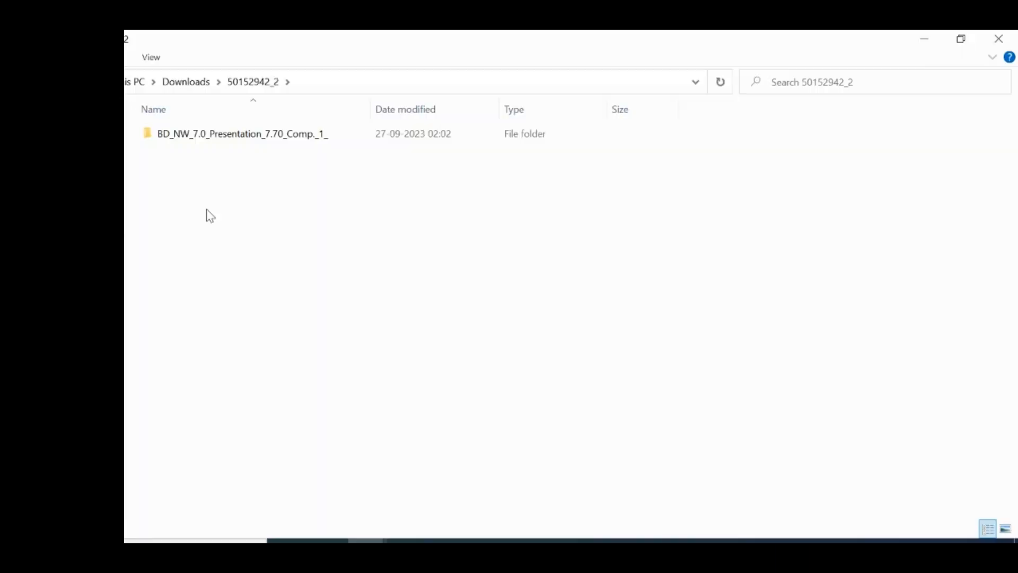
double_click(290, 139)
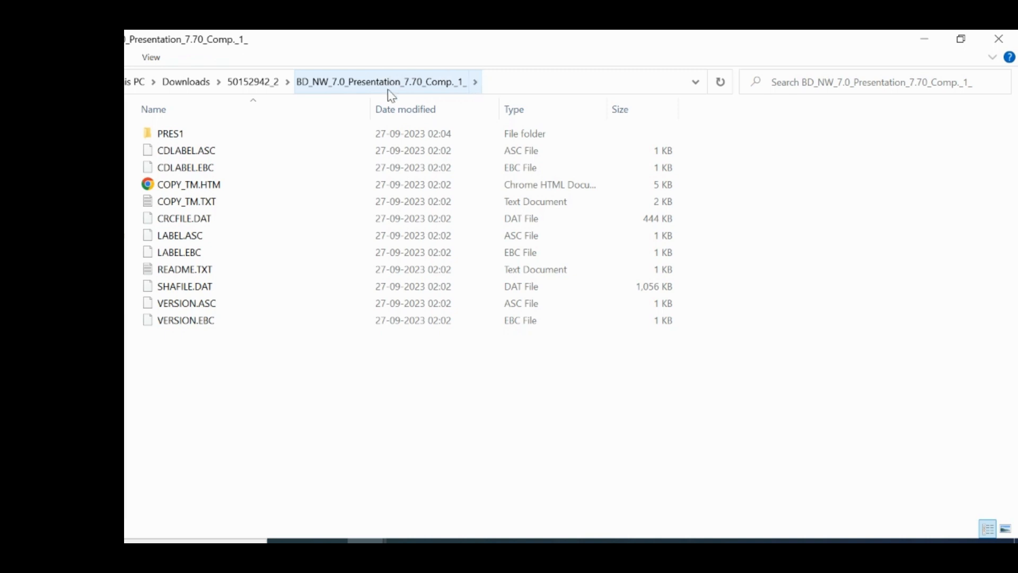
double_click(230, 136)
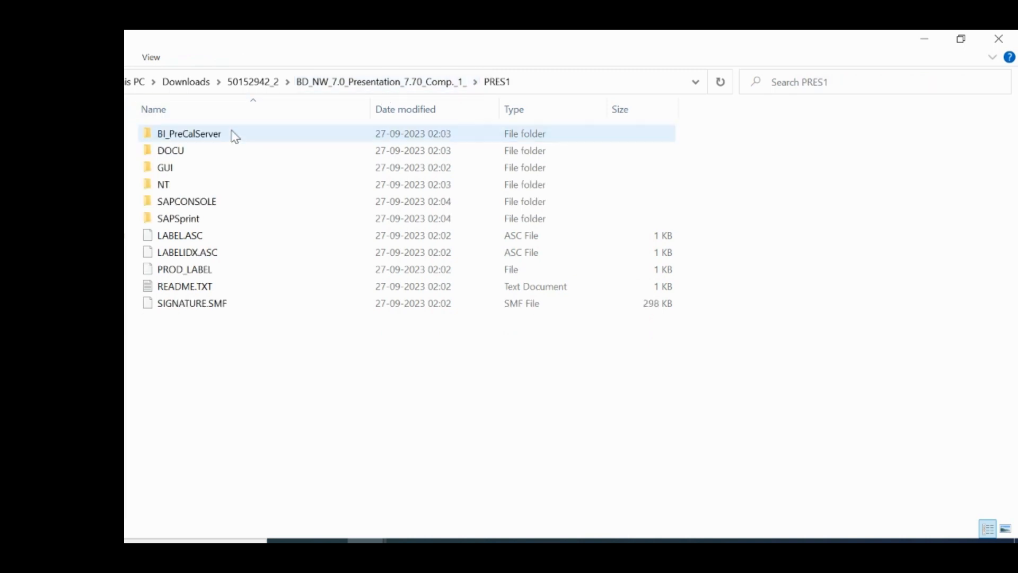
double_click(172, 168)
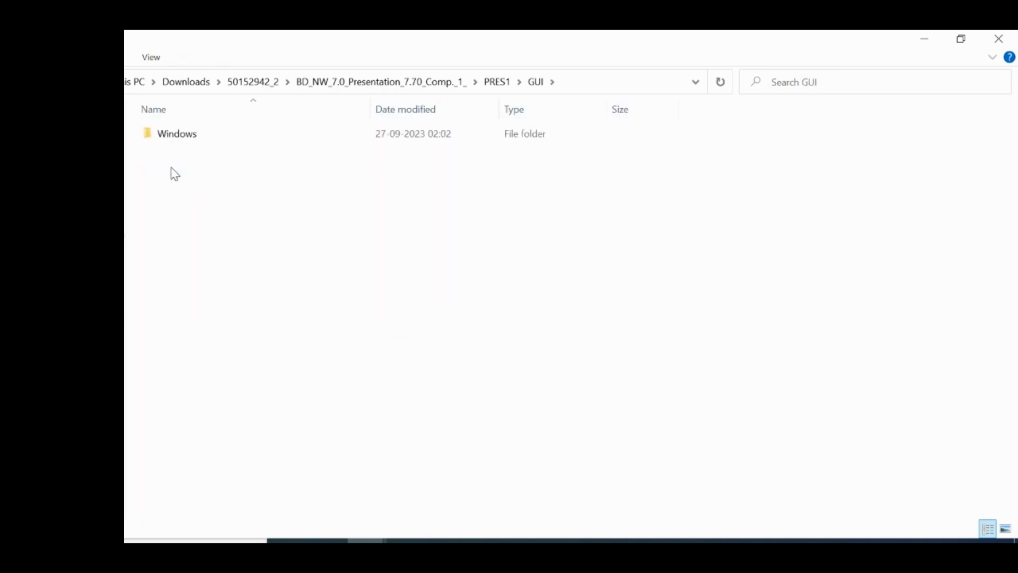
double_click(179, 139)
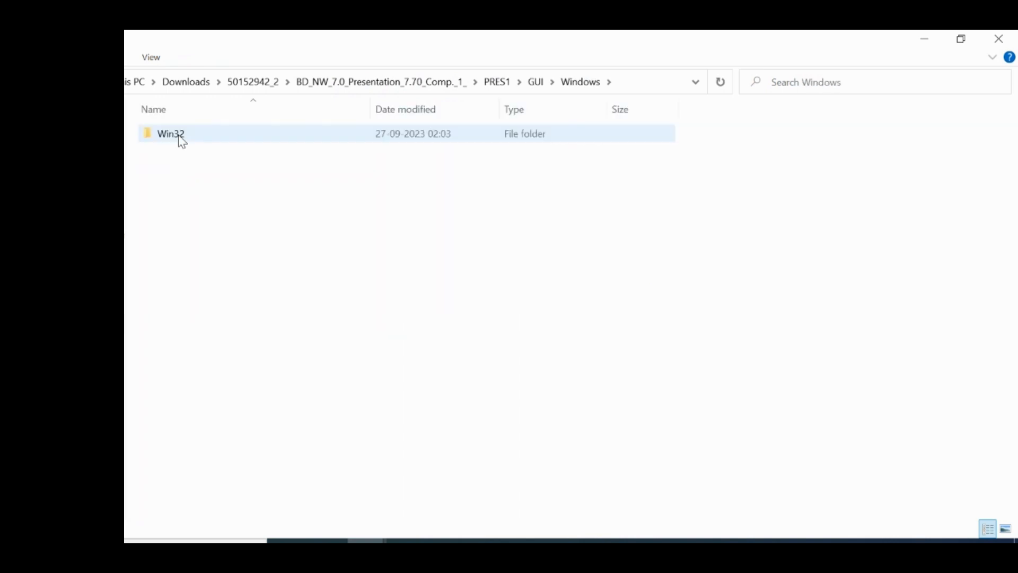
double_click(182, 139)
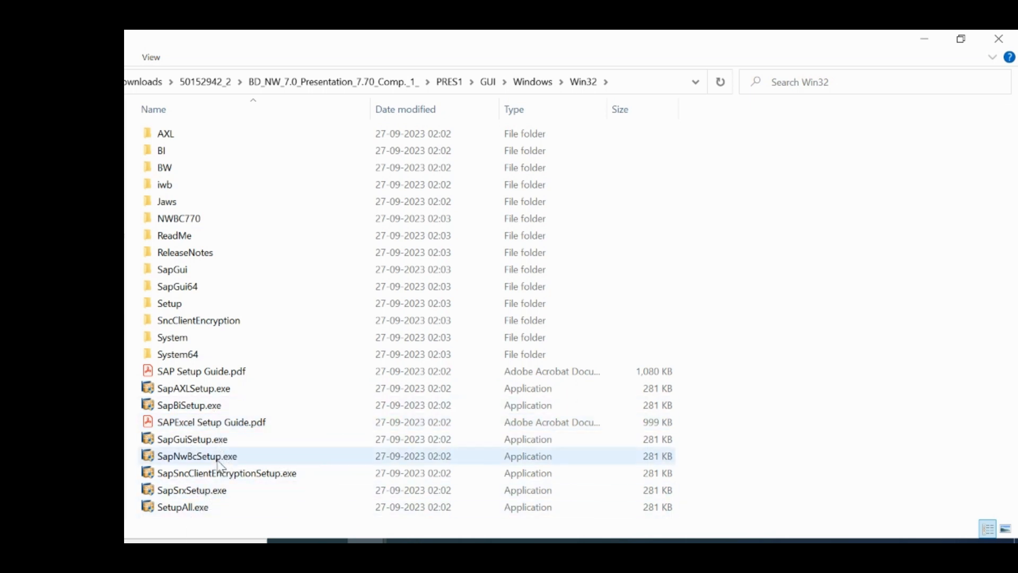
Step: Run SapGuiSetup.exe and install only SAP GUI for Windows 7.70 (Compilation 1 Patch 0) in C:\Program Files (x86)\SAP\FrontEnd, then close the installer
double_click(235, 449)
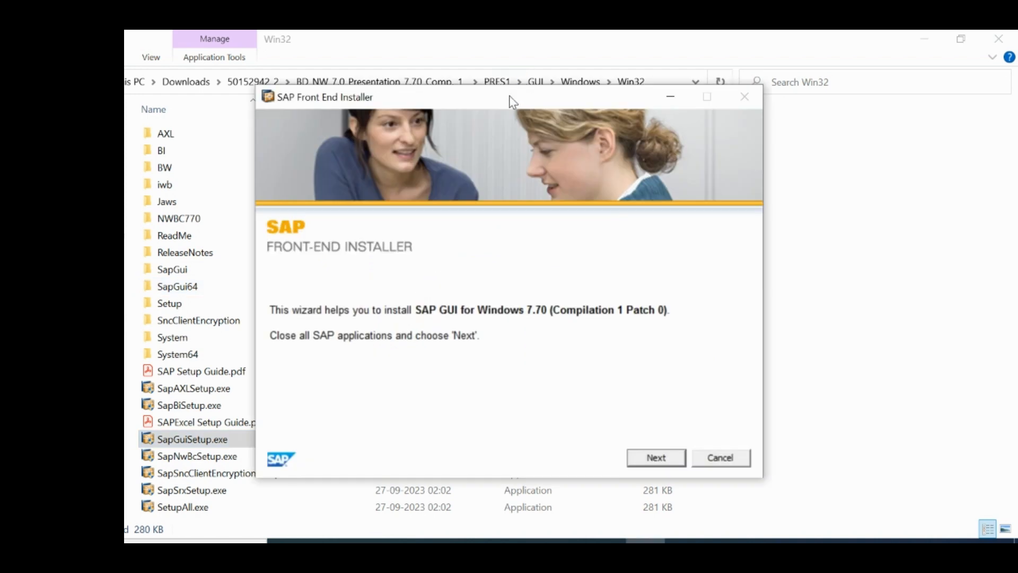
left_click_drag(512, 100, 513, 72)
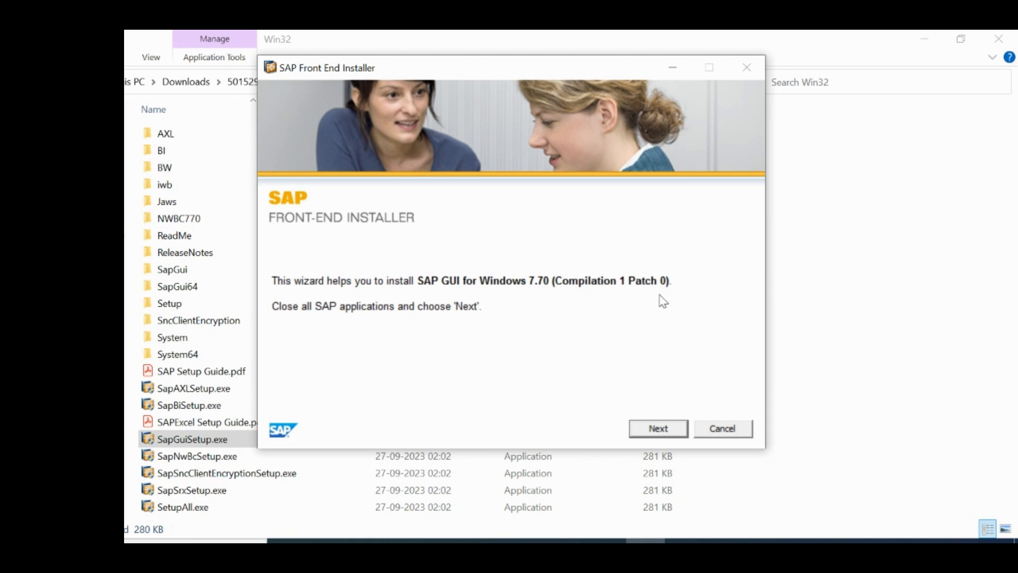
left_click(659, 433)
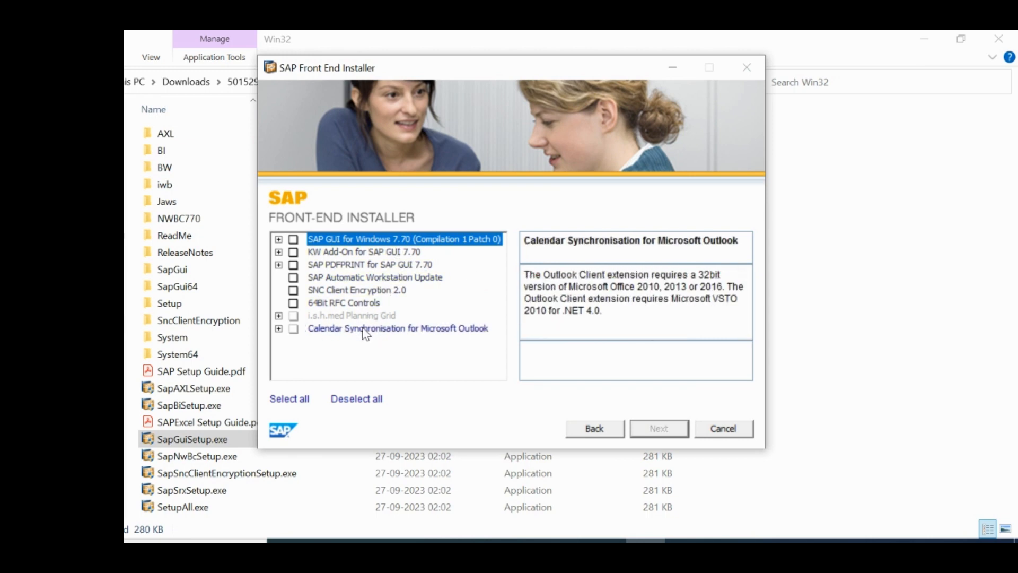
left_click(293, 239)
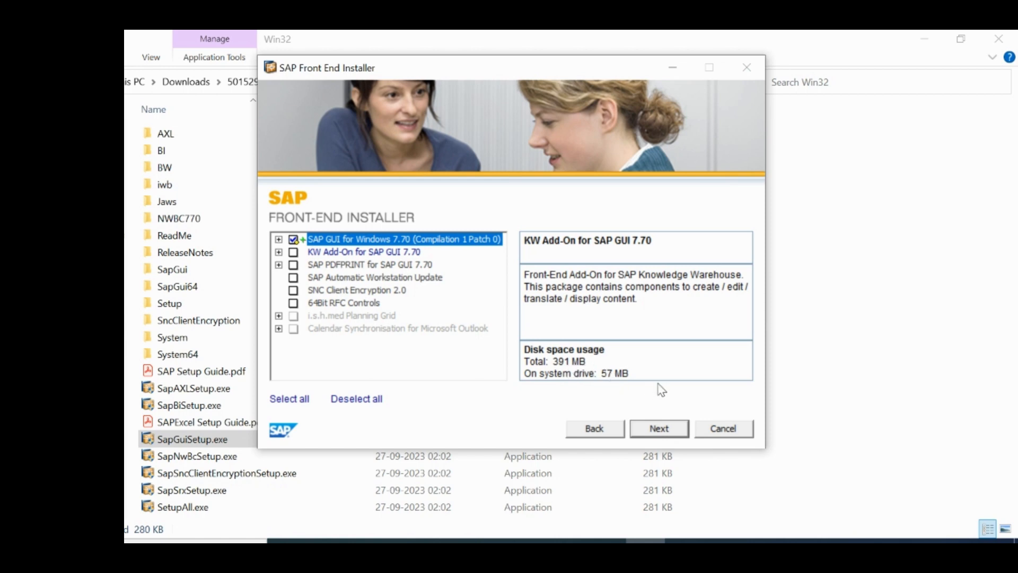
left_click(670, 442)
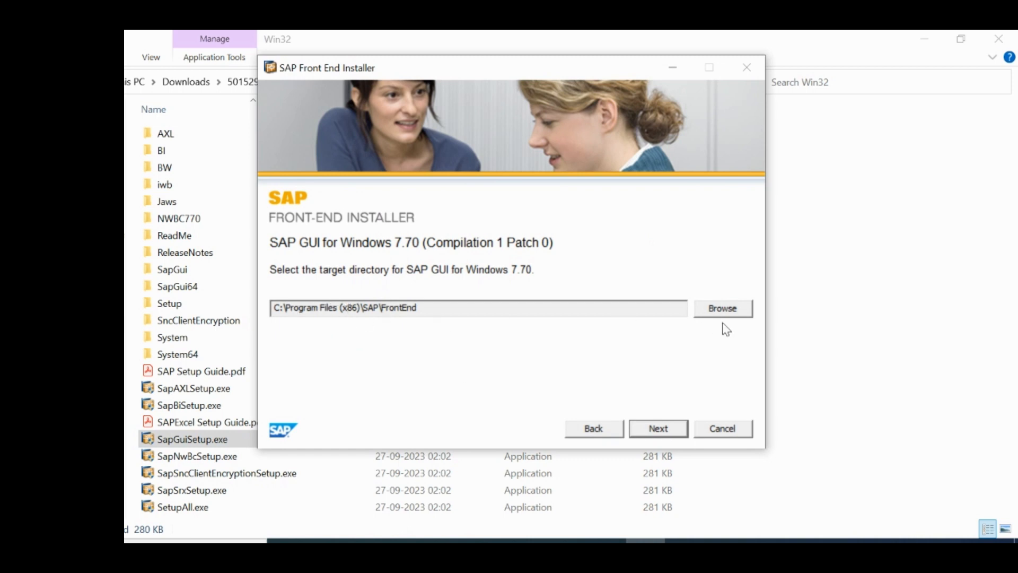
left_click(669, 428)
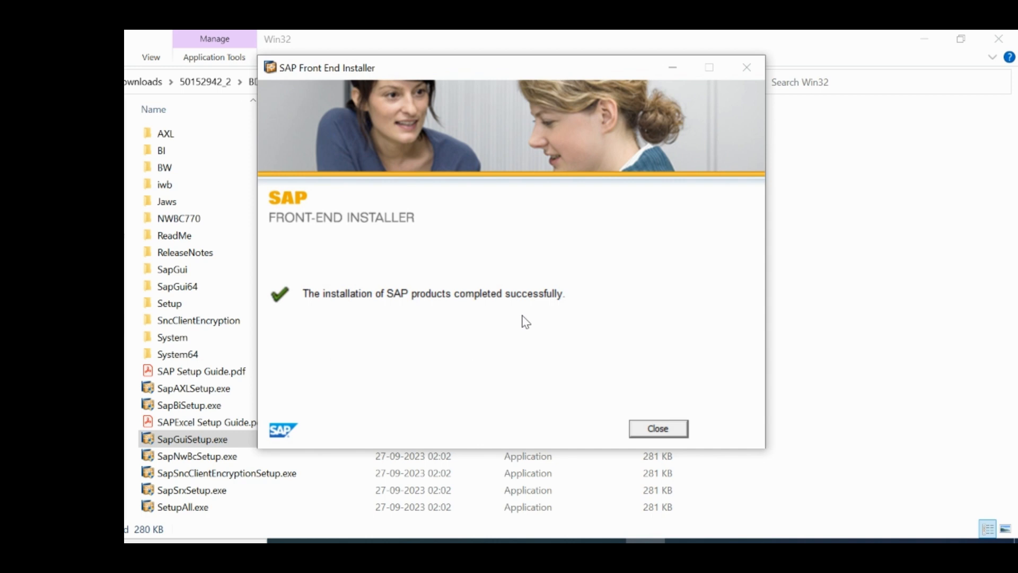
left_click(658, 428)
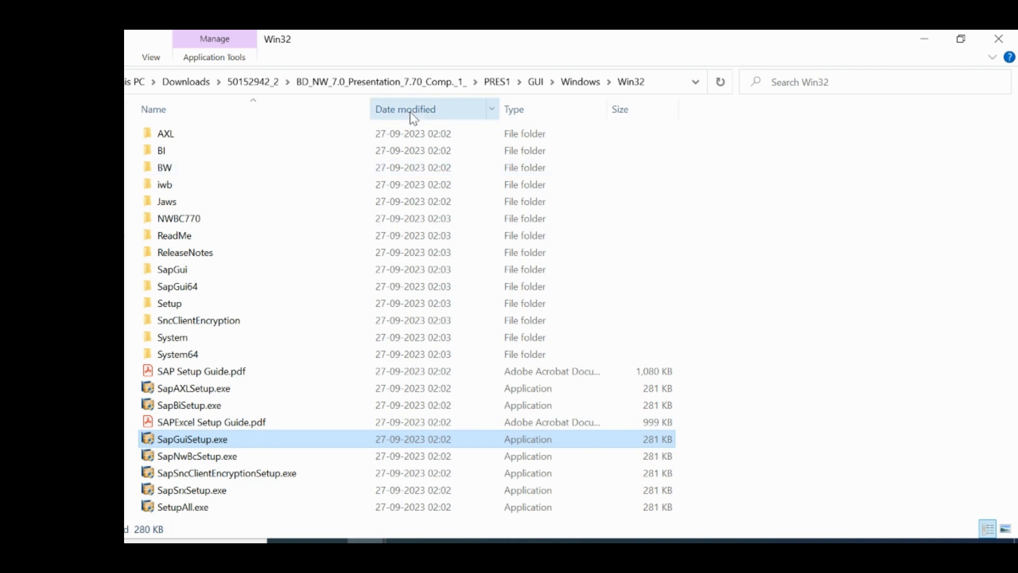
Step: Return to the Downloads folder and launch the patch file GUI770_13-70004692.EXE
left_click(213, 86)
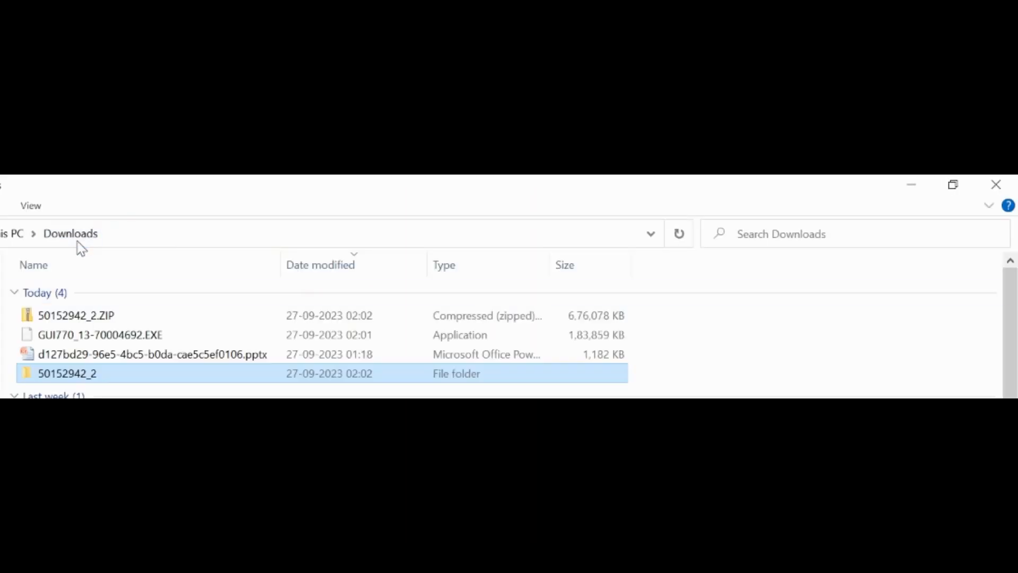
left_click(104, 339)
Step: Find and open SAP Logon, check the patch level in its version information, and close the application
key("super")
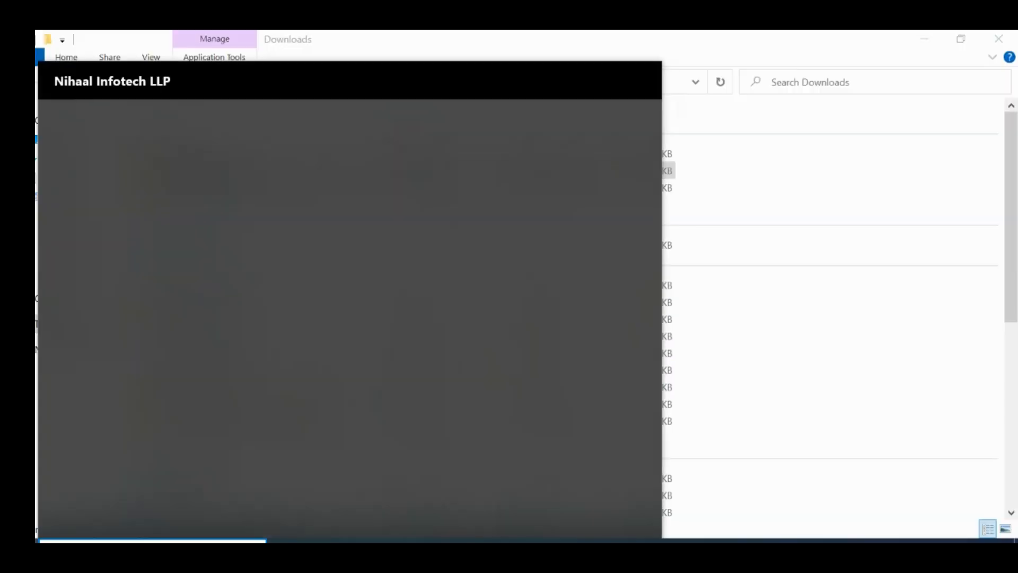
type("sapgu")
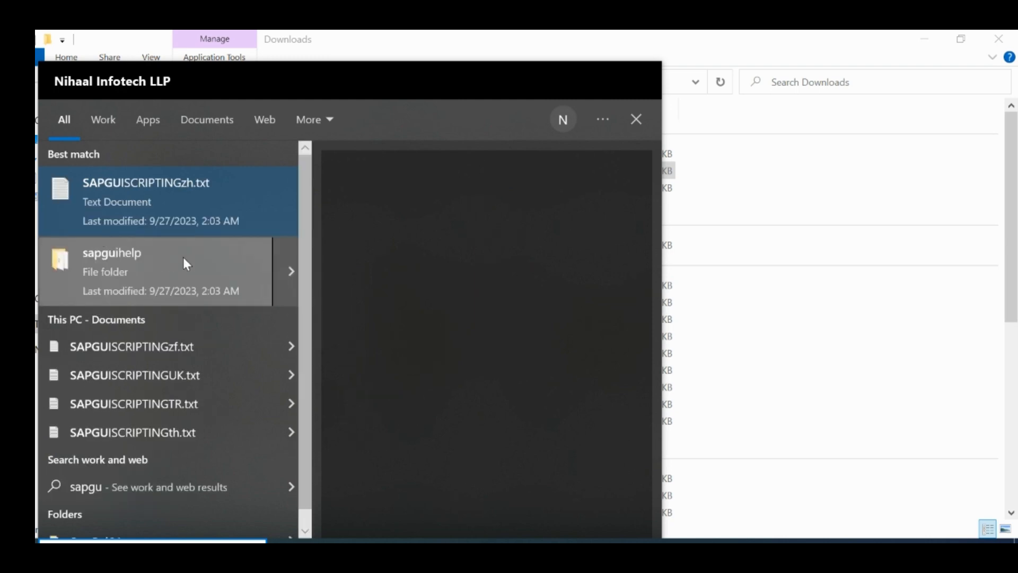
key("BackSpace")
key("BackSpace")
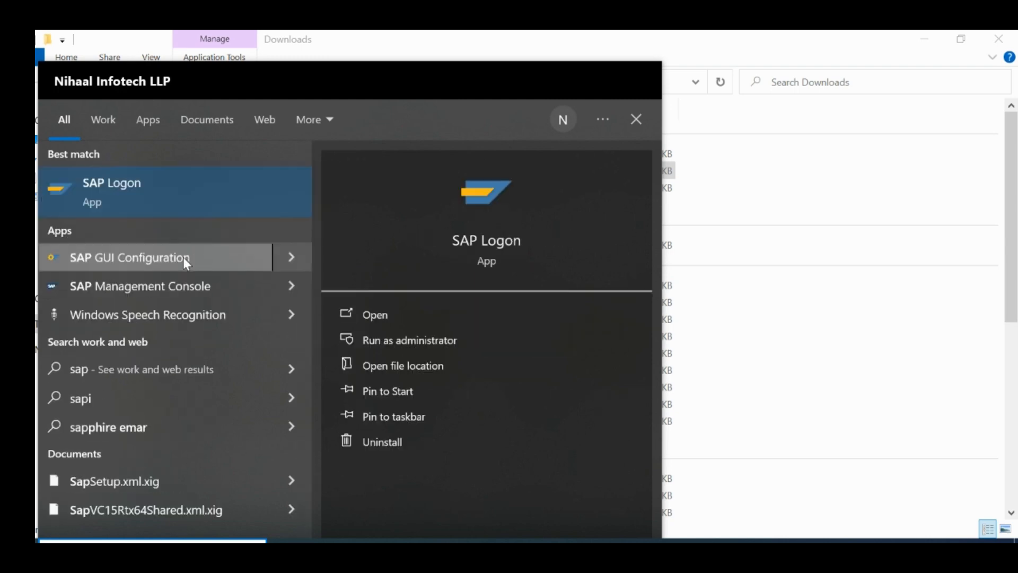
left_click(183, 187)
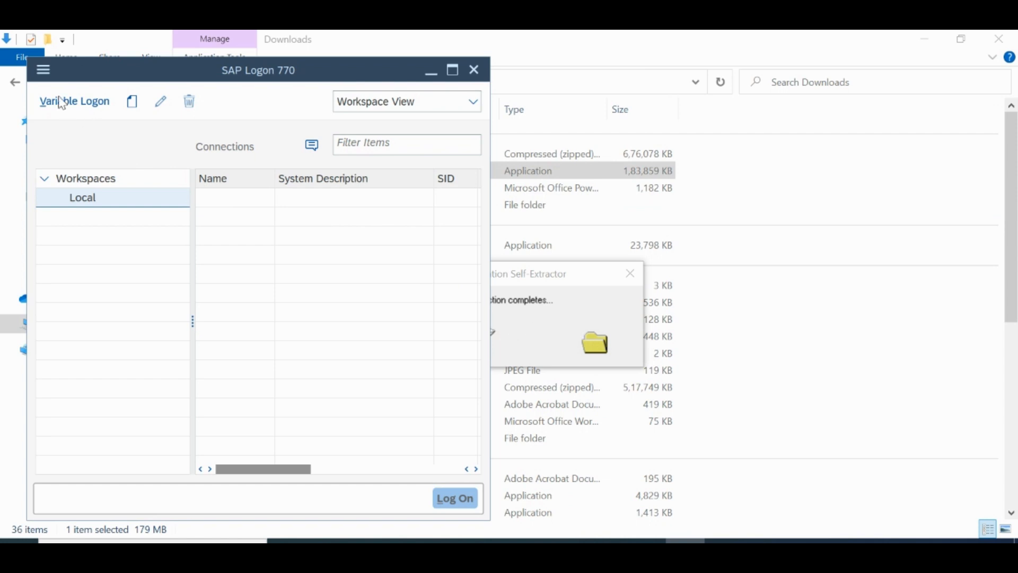
left_click(42, 71)
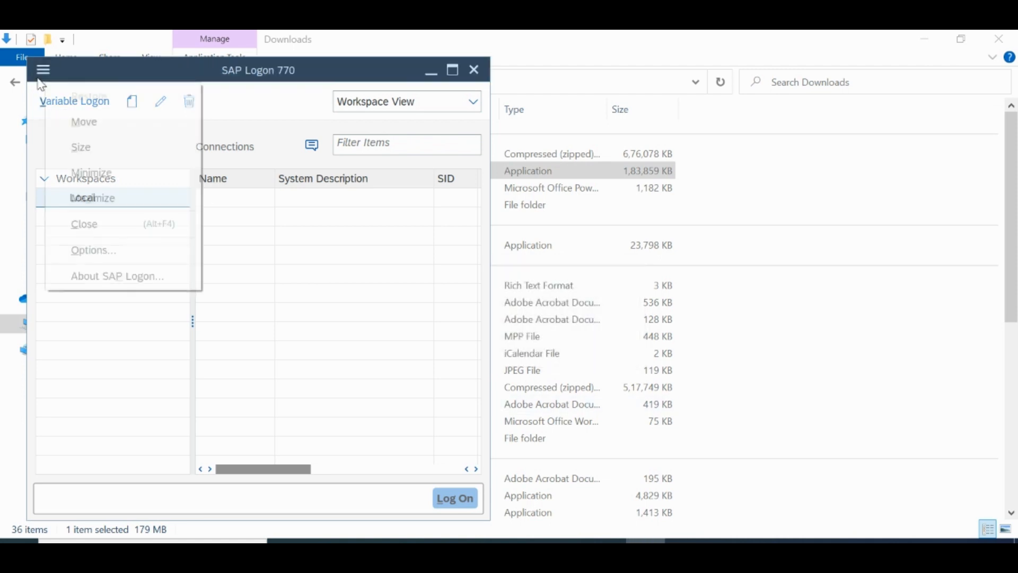
left_click(133, 275)
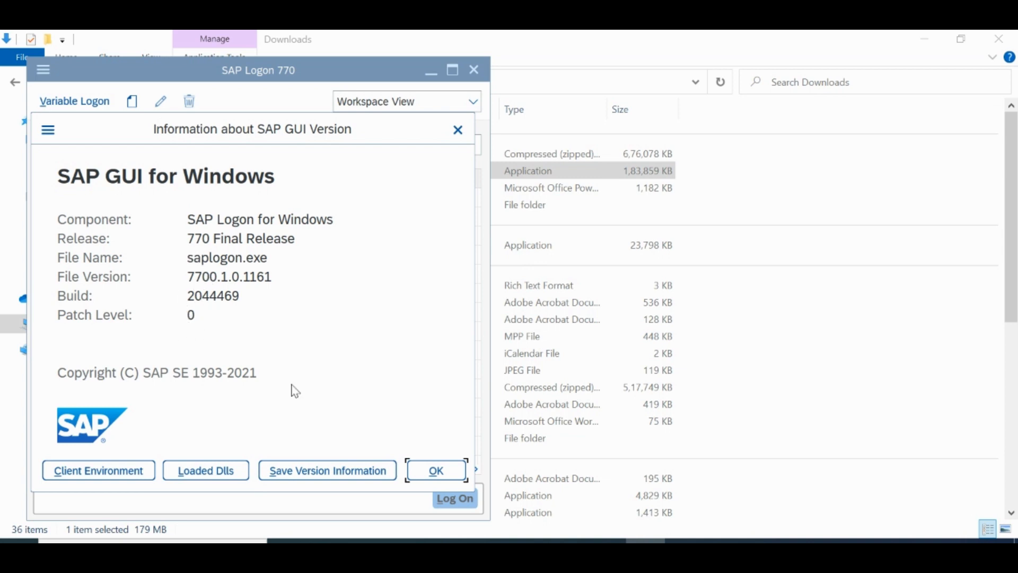
left_click(435, 470)
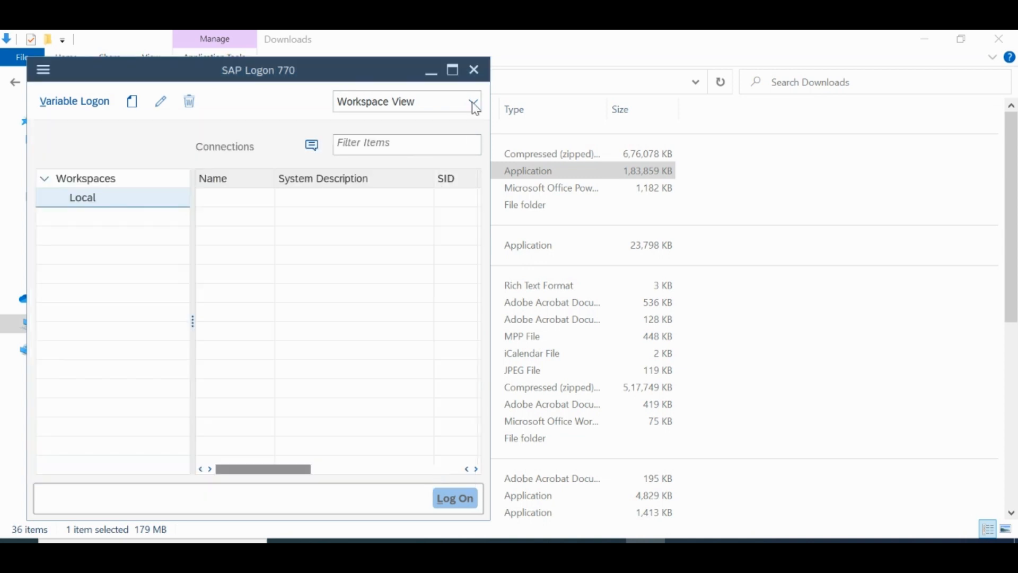
left_click(474, 69)
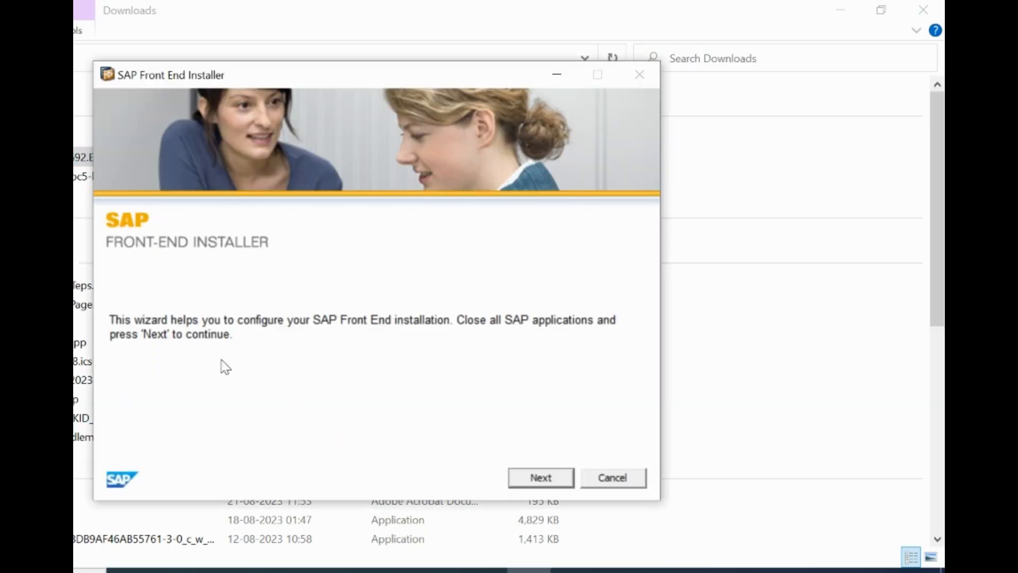
Step: Run the patch update in the SAP Front End Installer and close the wizard without rebooting
left_click(548, 480)
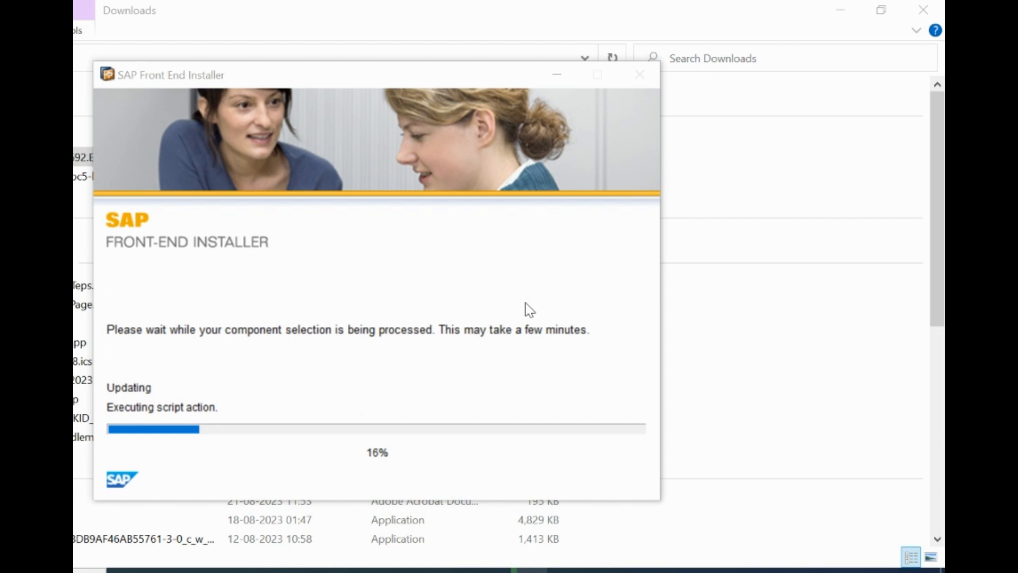
left_click(529, 310)
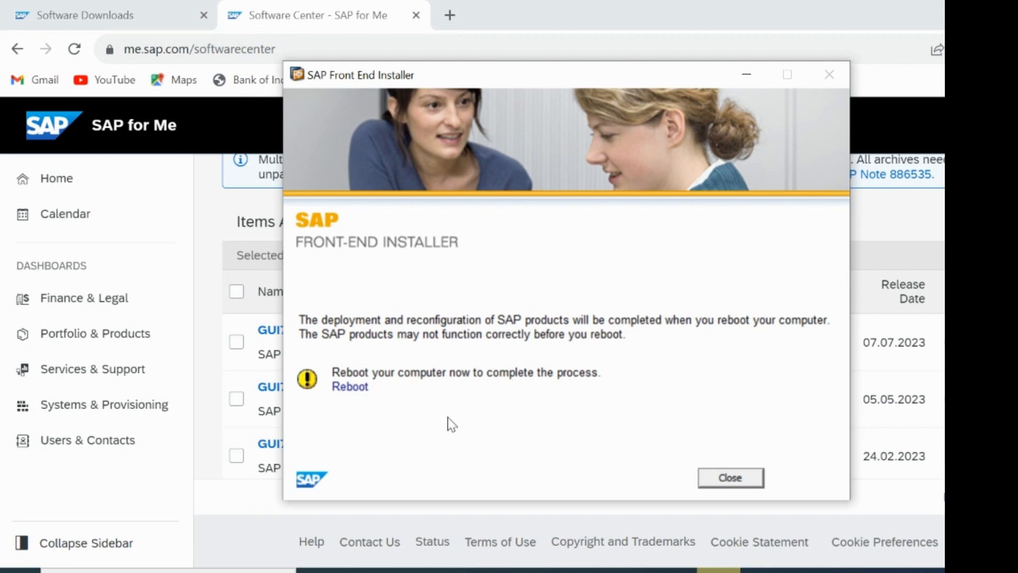
left_click(730, 480)
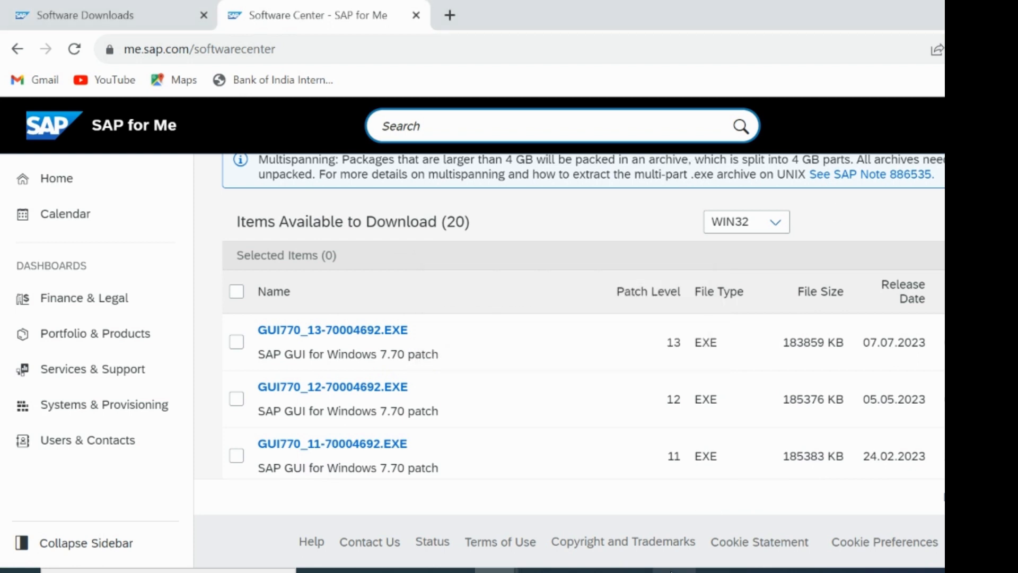
Step: Search Windows for sap and open SAP Logon again
left_click(16, 570)
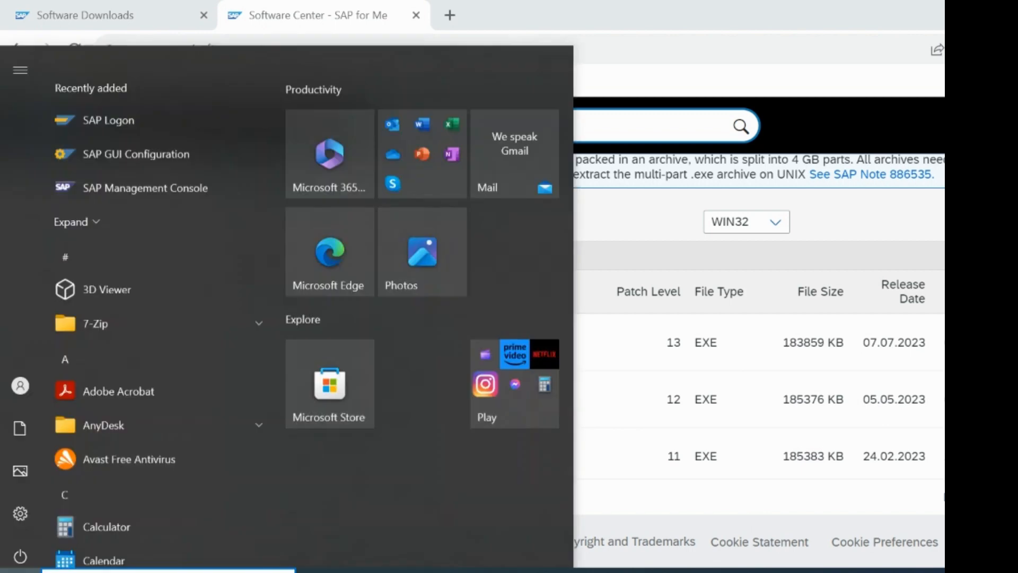
type("sap")
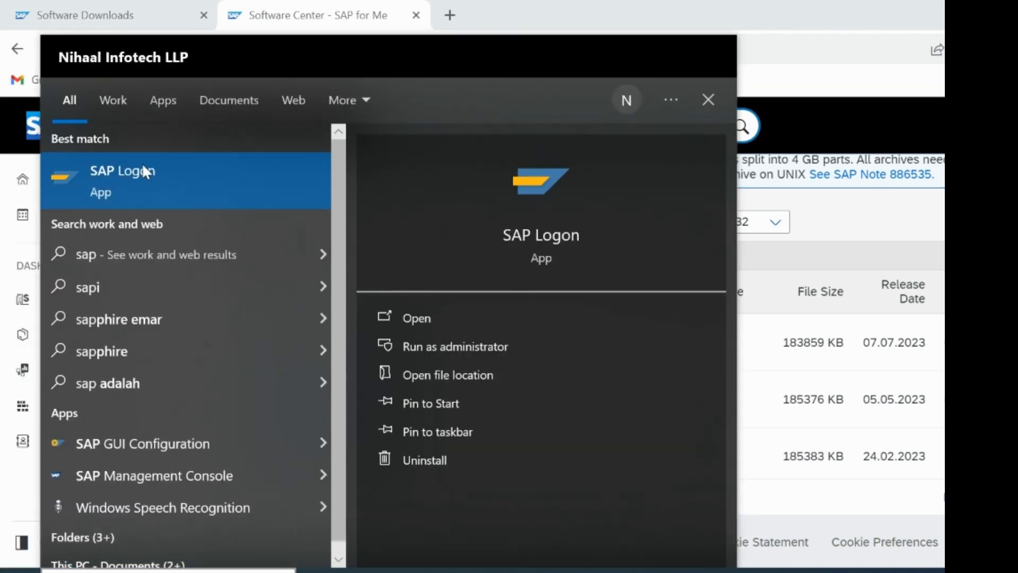
left_click(141, 163)
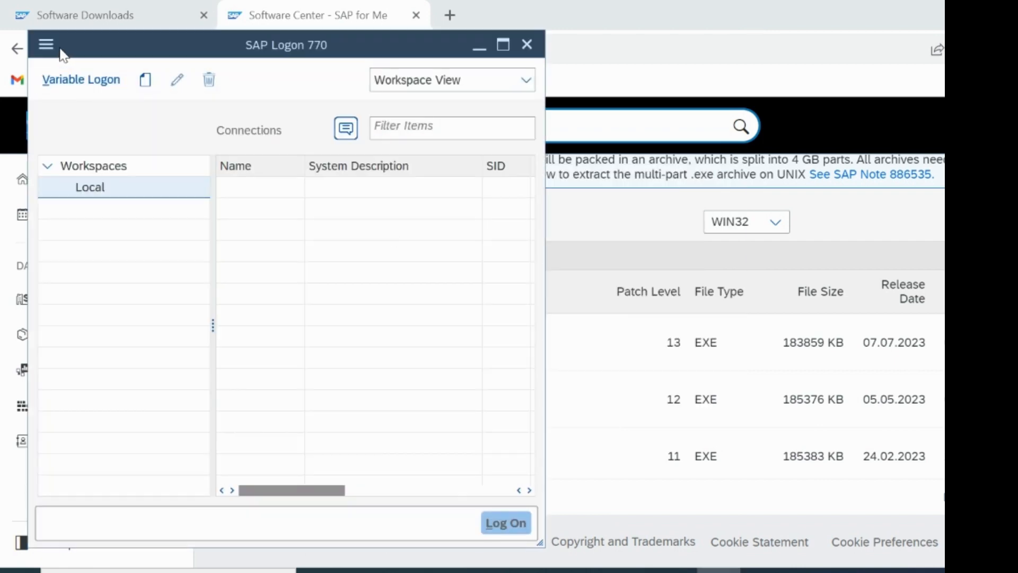
Step: Check the patch level in the SAP Logon version information and close the information window
left_click(46, 44)
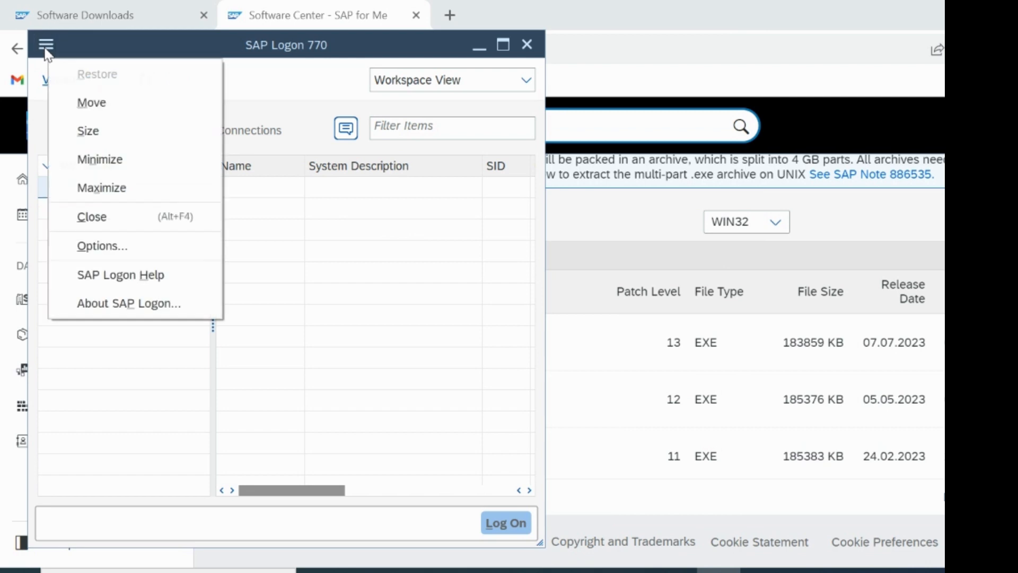
left_click(122, 304)
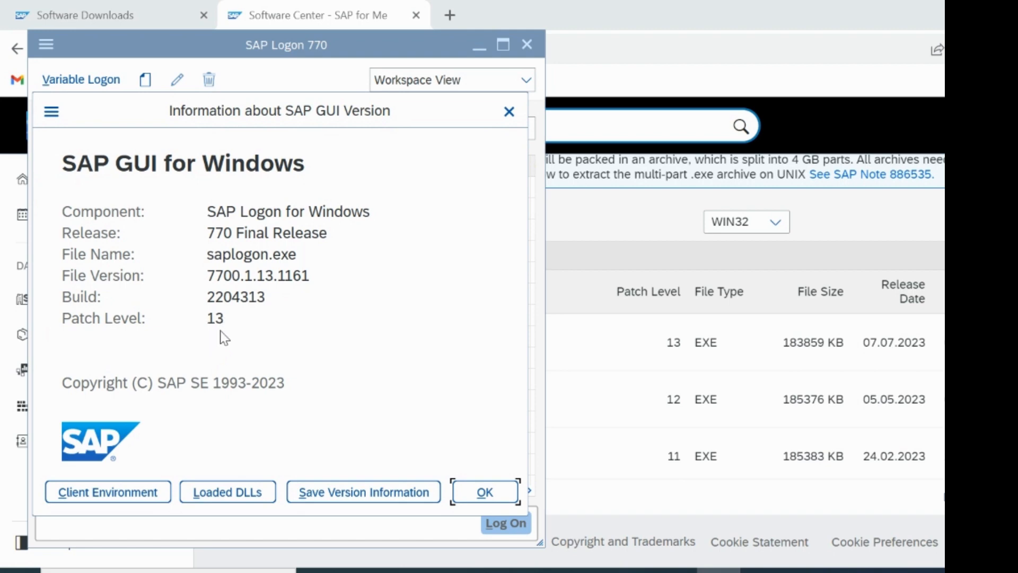
left_click(481, 496)
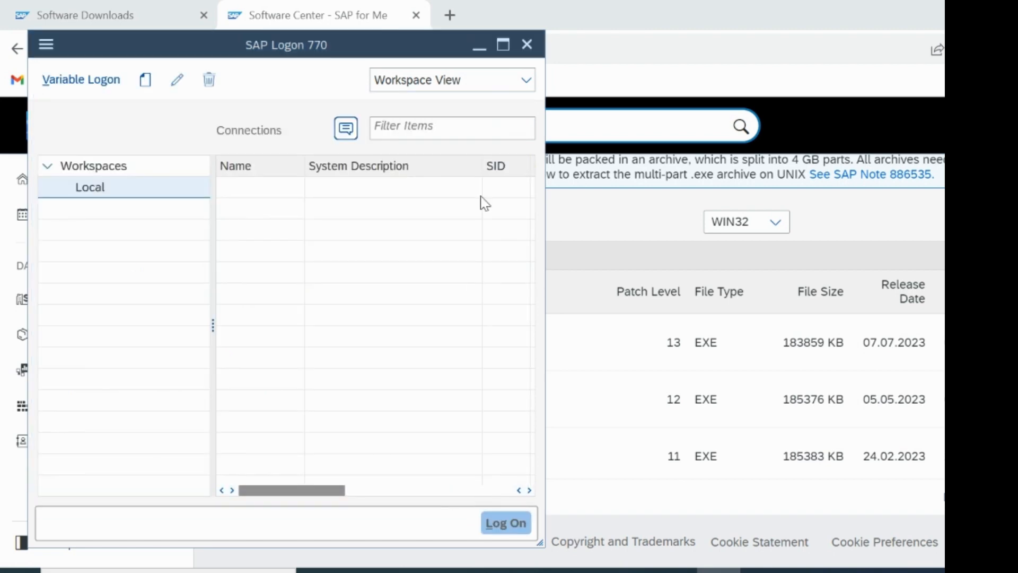
Step: Start a new connection entry for a User Specified System and proceed to its connection parameters
left_click(145, 91)
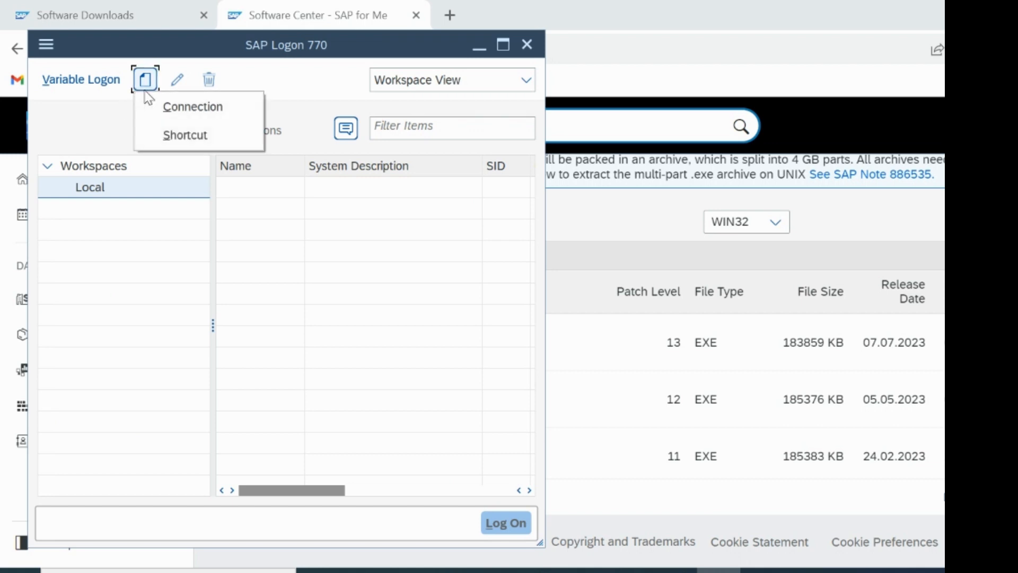
left_click(183, 108)
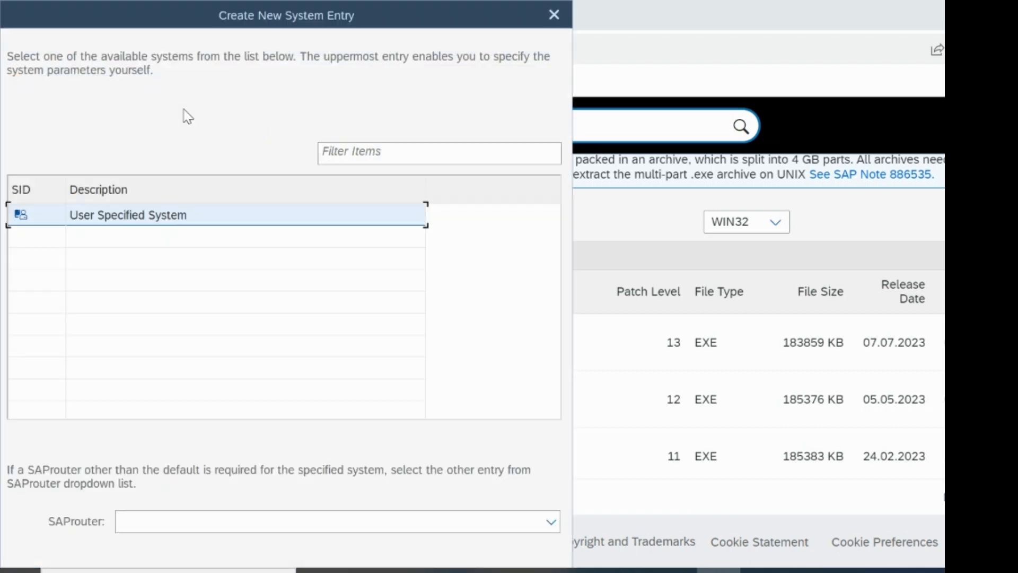
left_click_drag(313, 3, 497, 4)
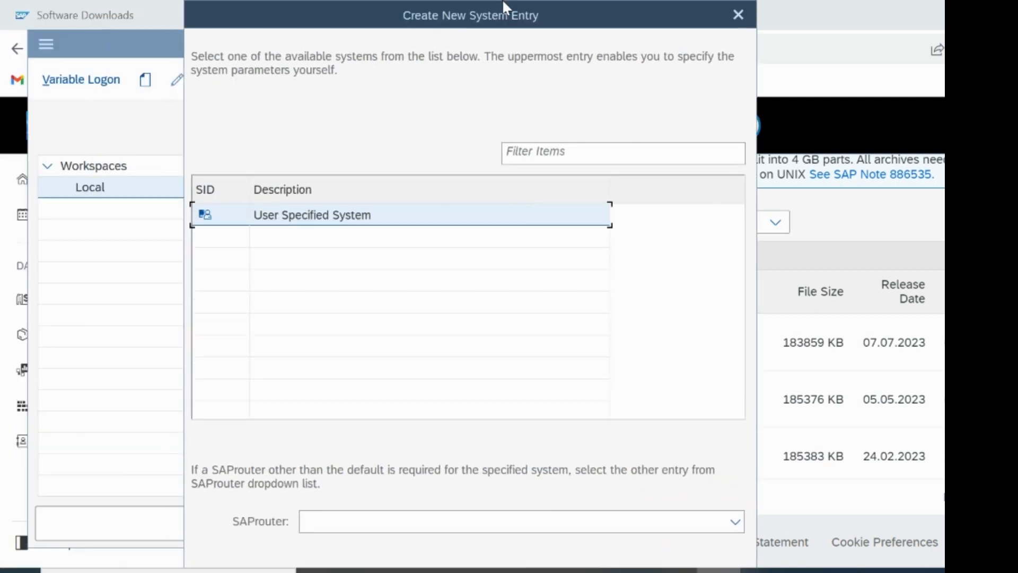
left_click_drag(695, 571, 987, 403)
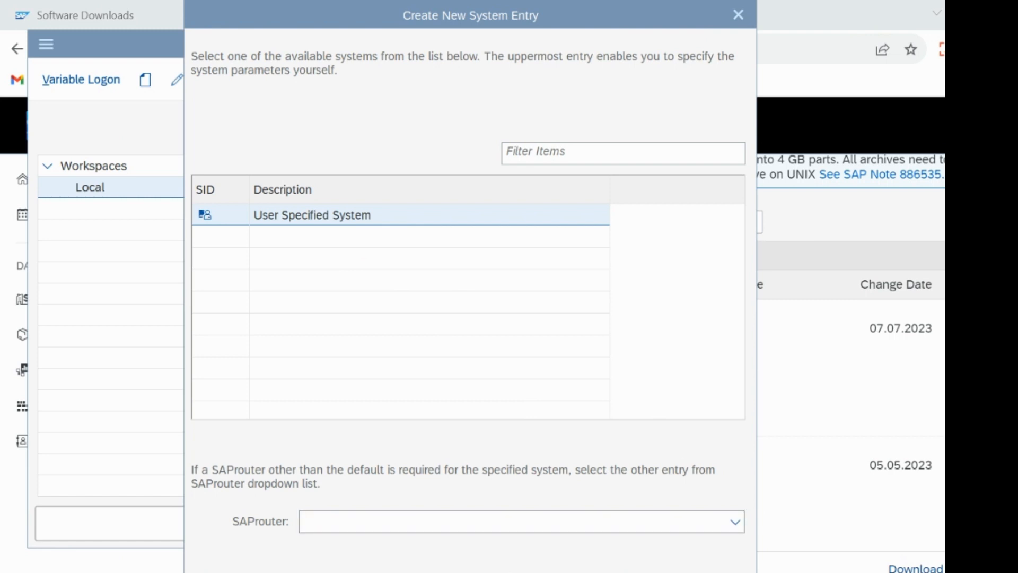
left_click(530, 571)
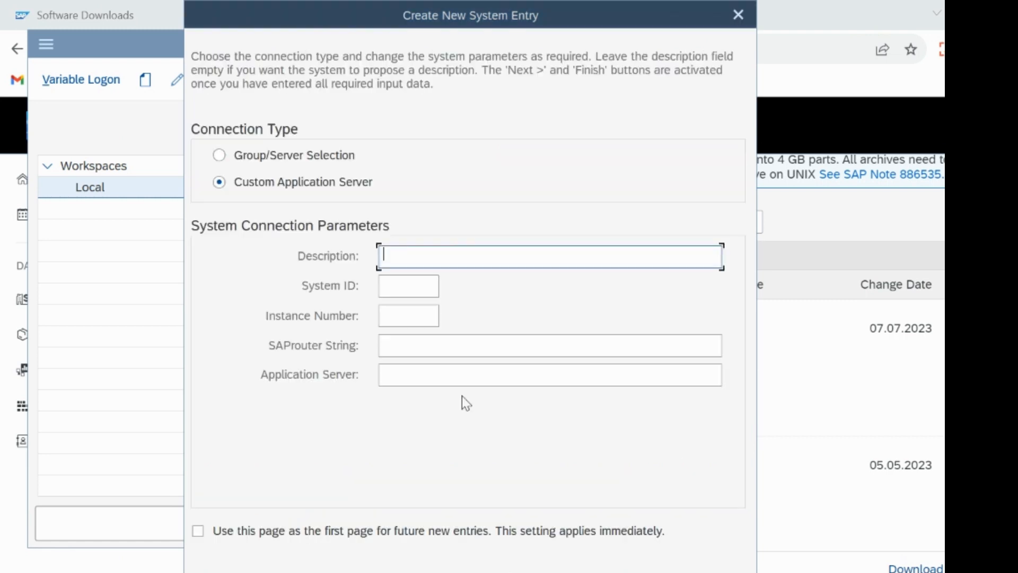
Step: Enter description test system, system ID TST, instance number 00 and application server testsystem for the Custom Application Server connection
type("test system")
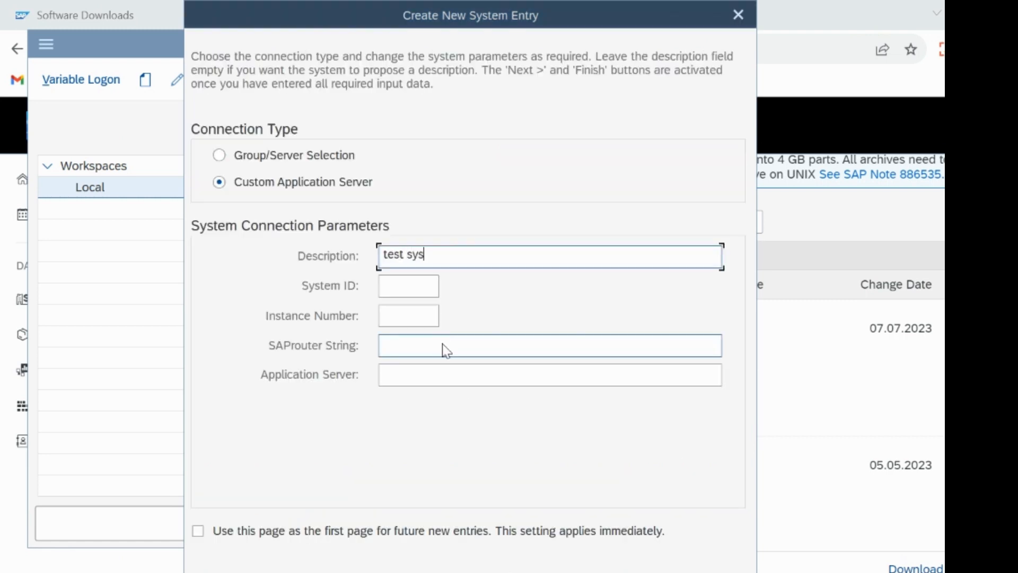
key("Tab")
type("TST")
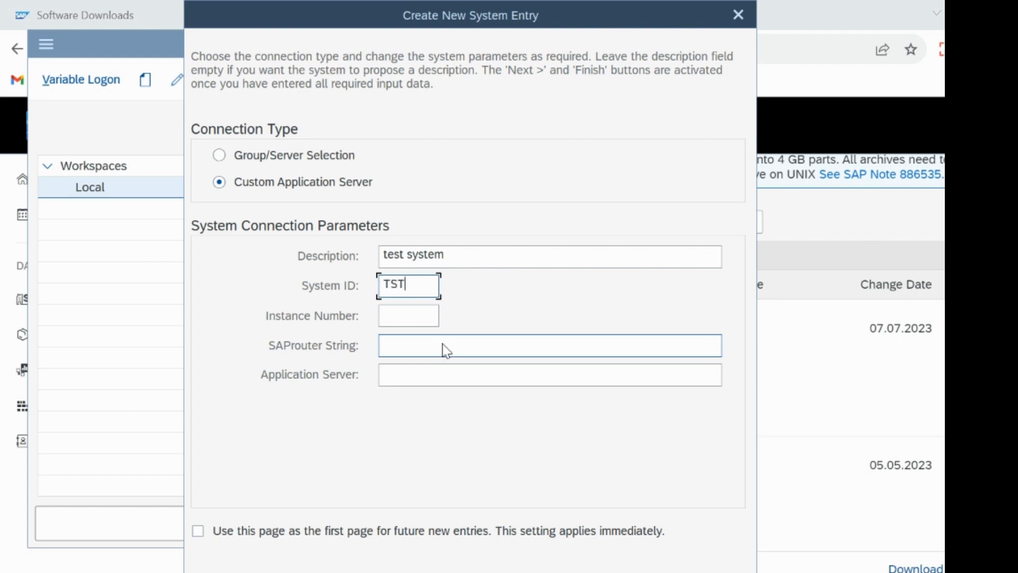
key("Tab")
type("00")
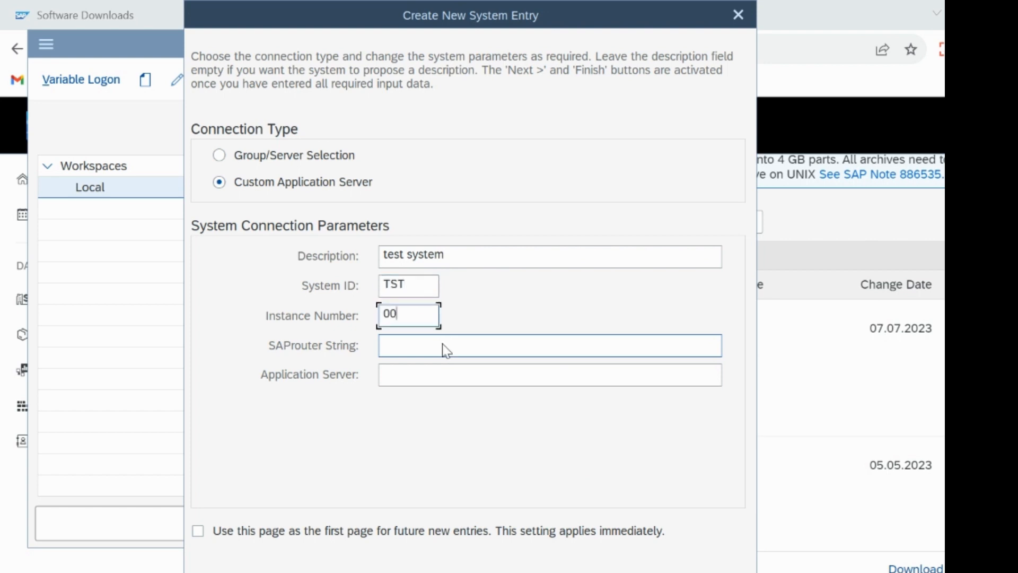
key("Tab")
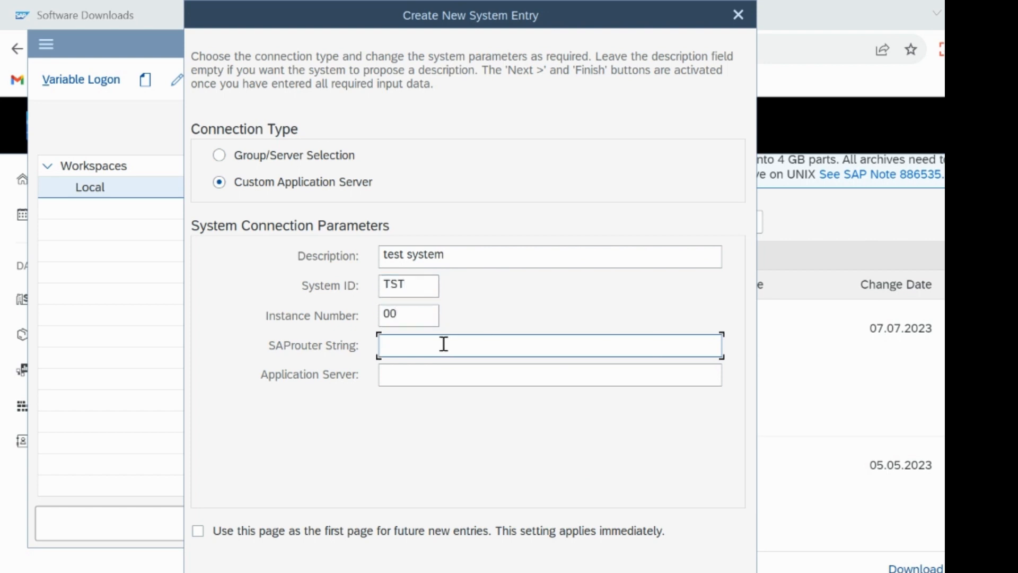
key("Tab")
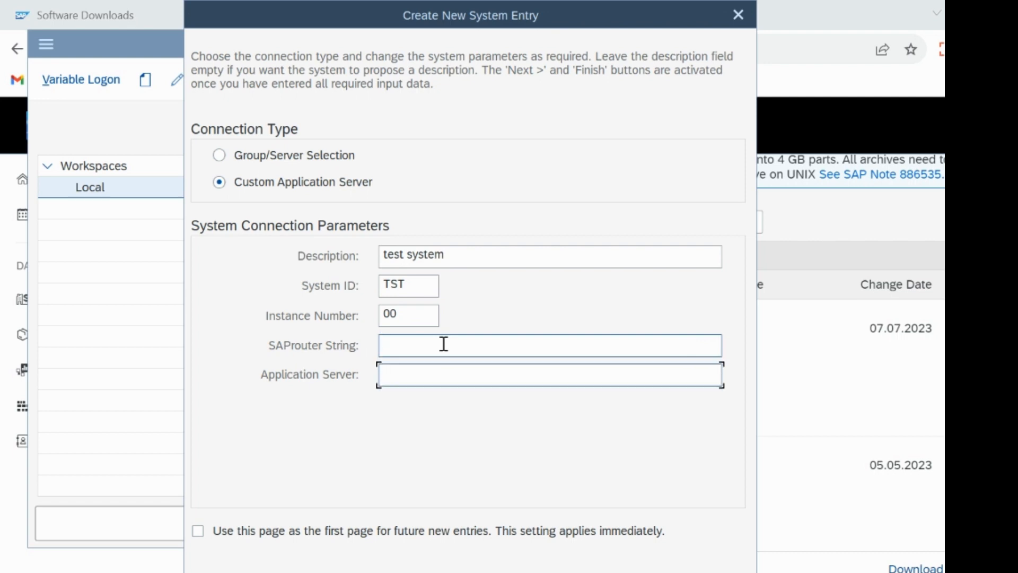
type("testsystem")
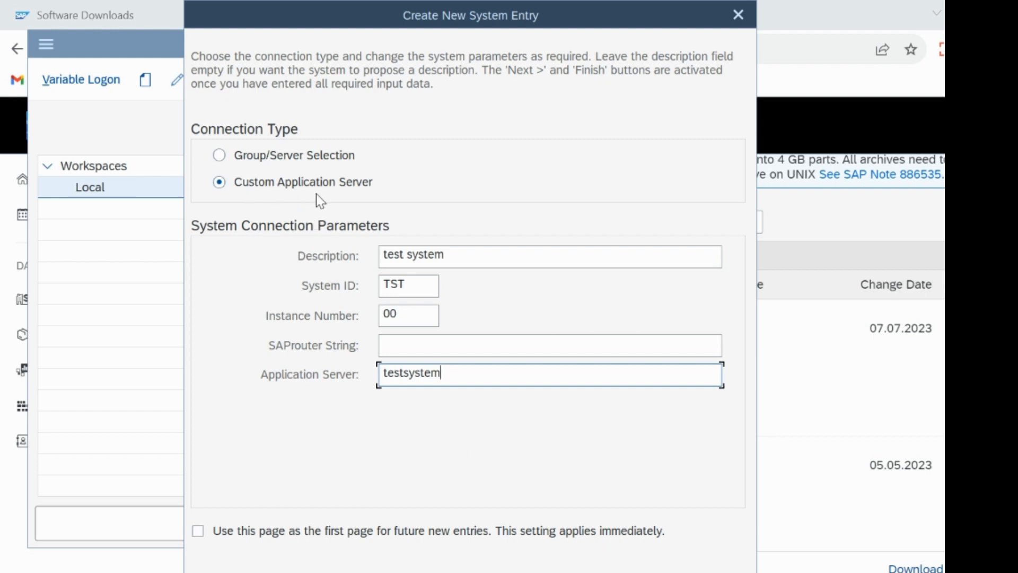
Step: Switch the connection type to Group/Server Selection and enter test system as the description
left_click(322, 159)
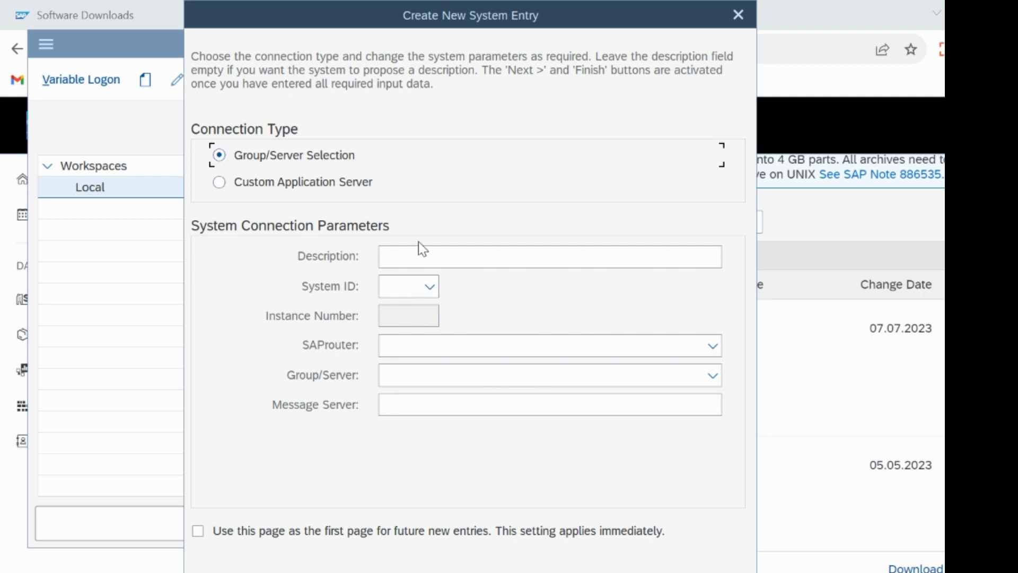
left_click(431, 258)
type("test ystem")
key("BackSpace")
key("BackSpace")
key("BackSpace")
key("BackSpace")
key("BackSpace")
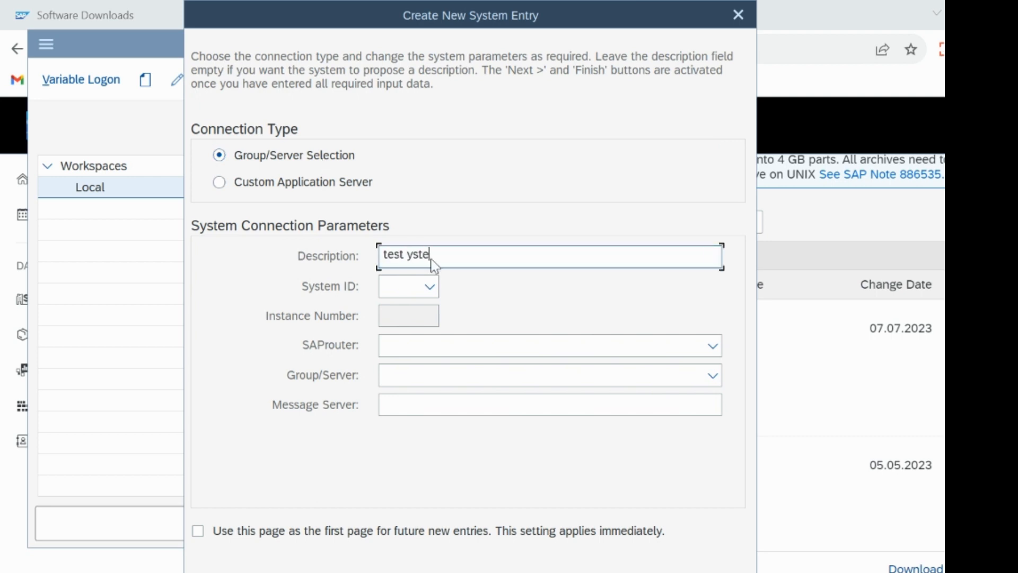
type("sst")
key("BackSpace")
key("BackSpace")
type("ystem")
Step: Set the system ID of the Group/Server connection to TST, leaving SAProuter, Group/Server and Message Server empty
key("Tab")
type("TES")
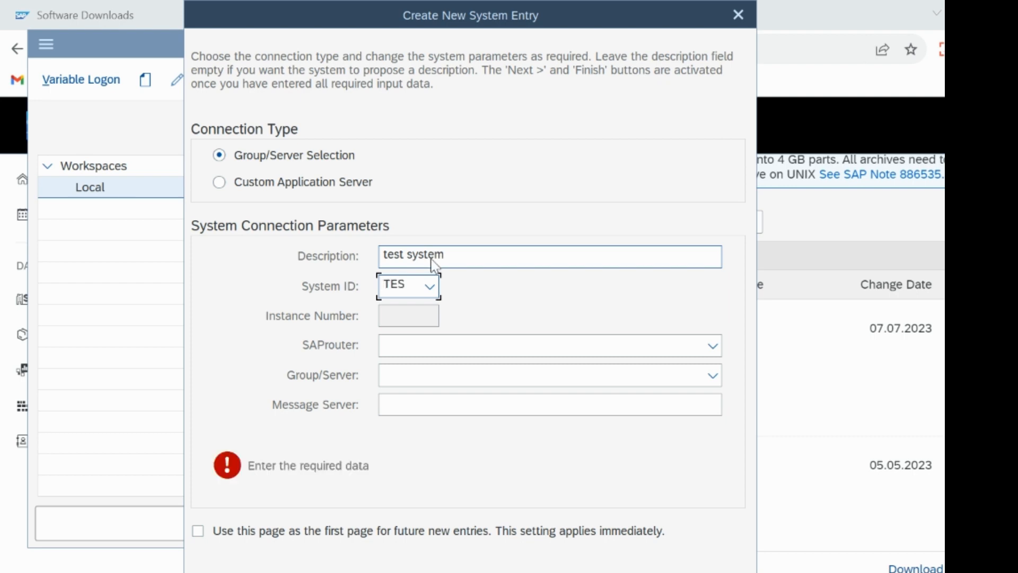
key("BackSpace")
key("BackSpace")
type("ST")
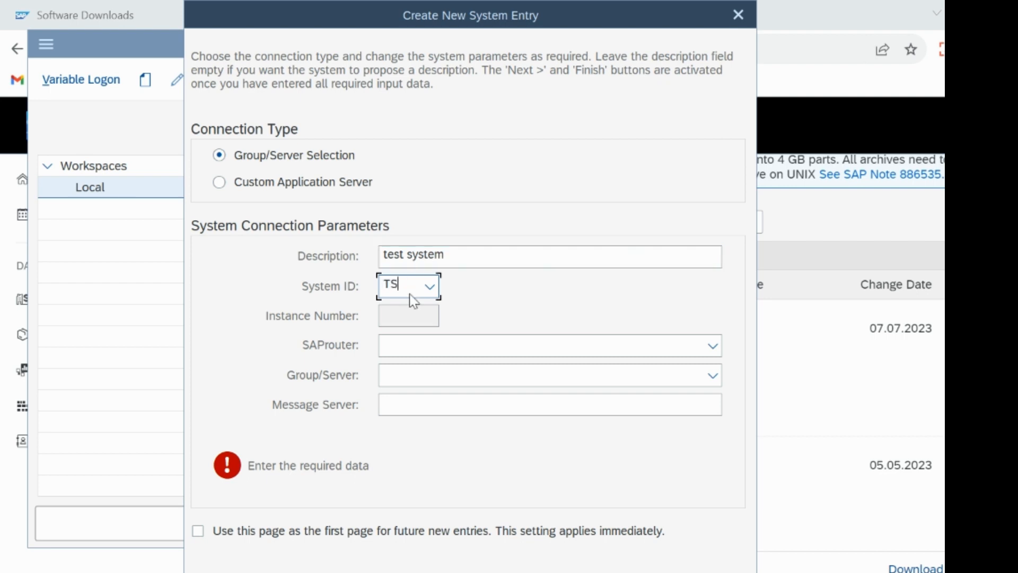
left_click(397, 342)
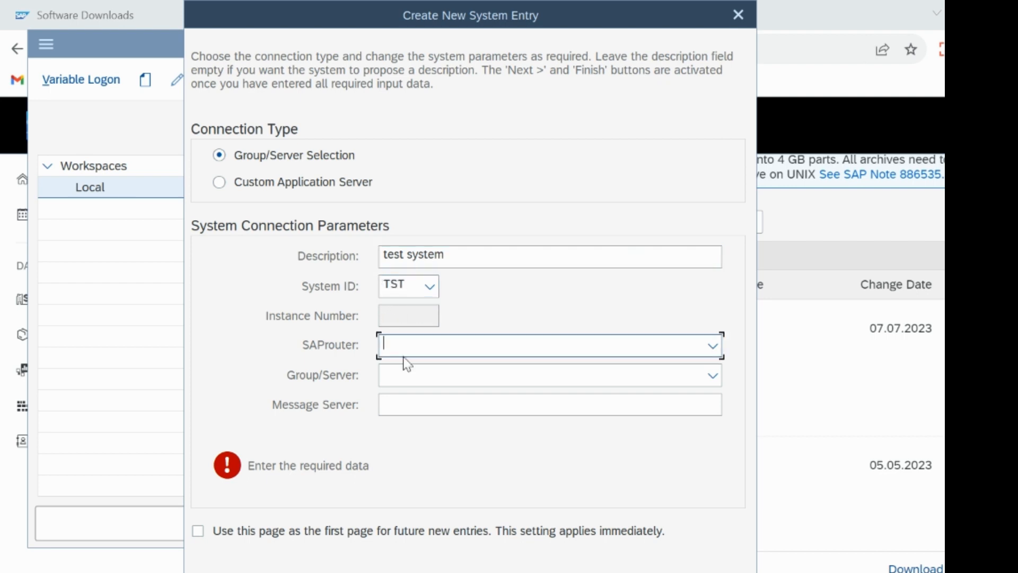
left_click(446, 376)
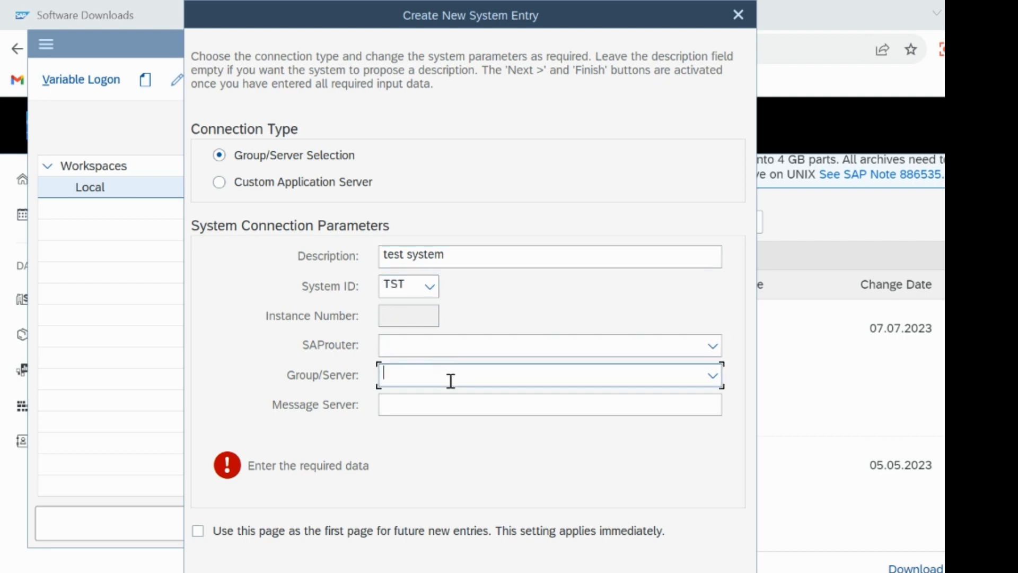
left_click(452, 412)
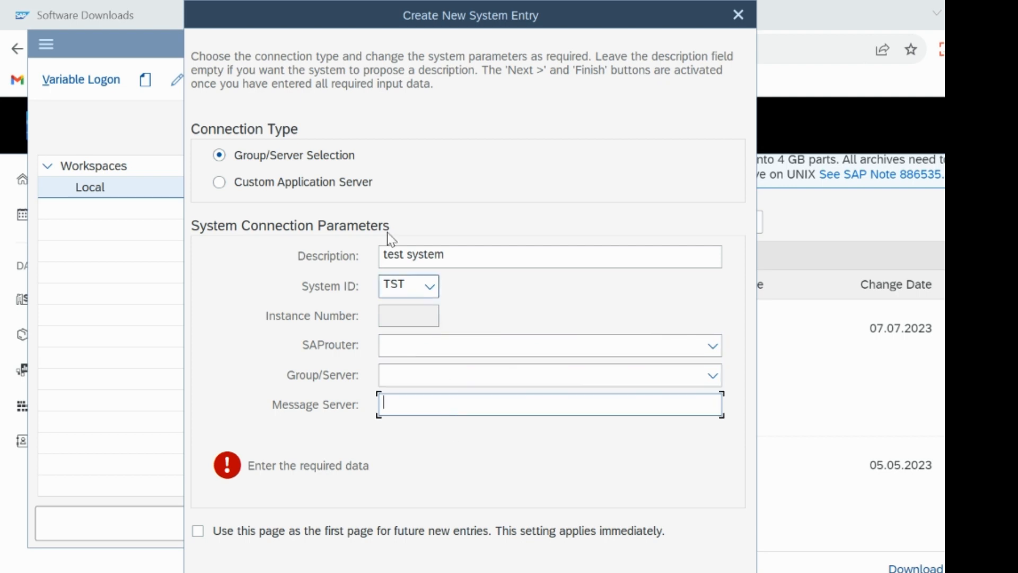
Step: Open the Windows System32 drivers folder by running drivers from the Run dialog
key("super+r")
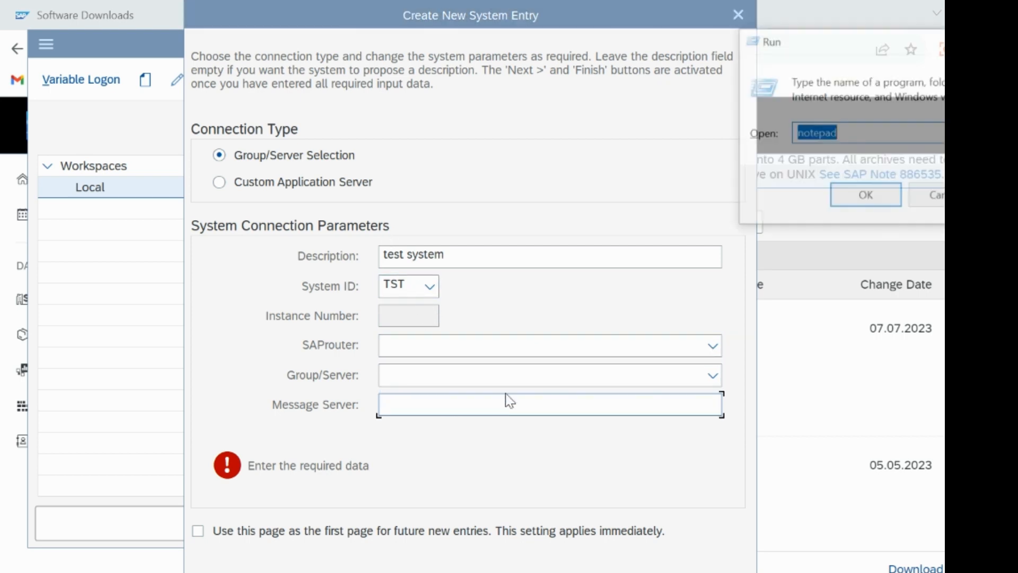
type("driver")
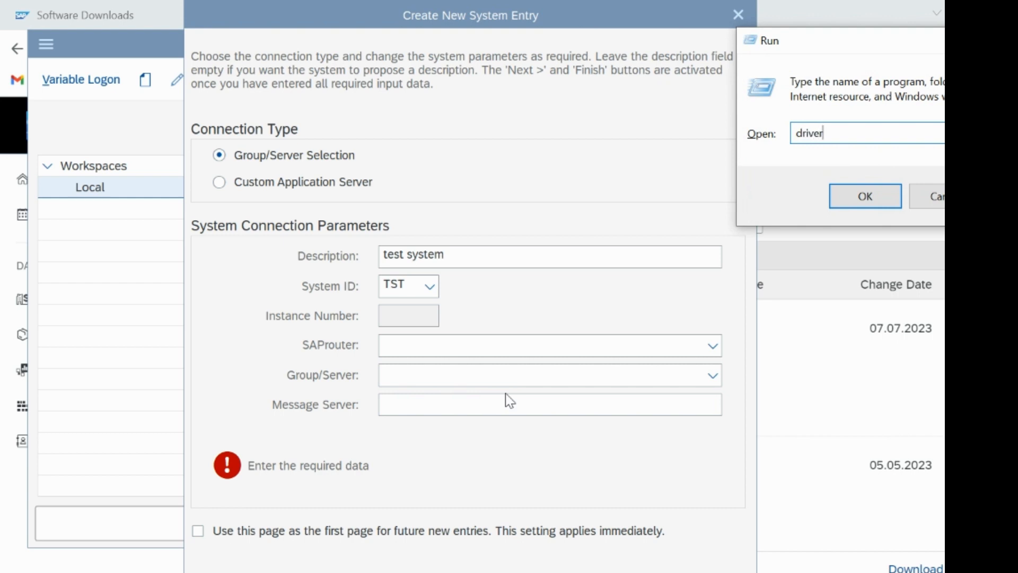
key("Return")
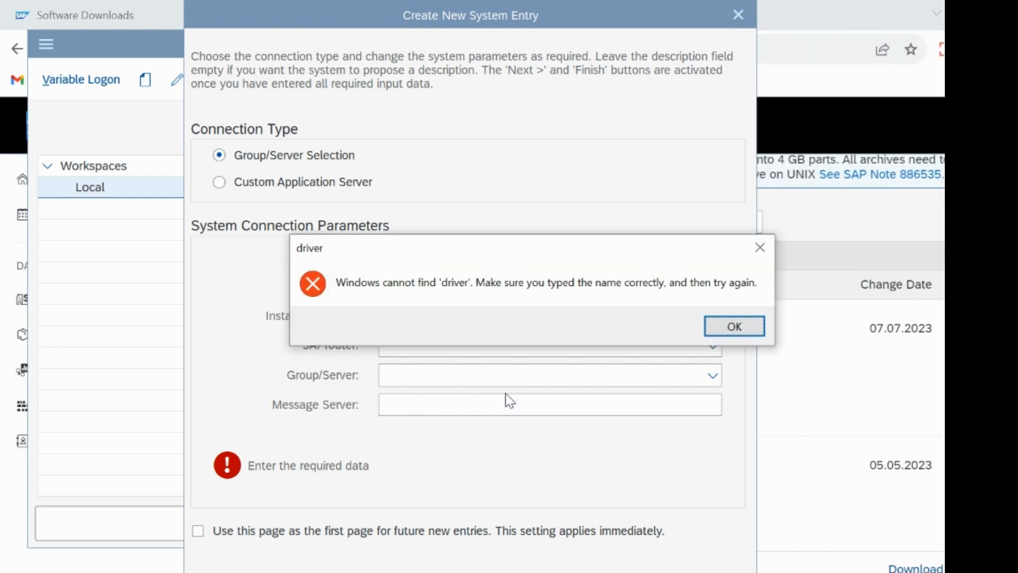
key("Return")
key("Right")
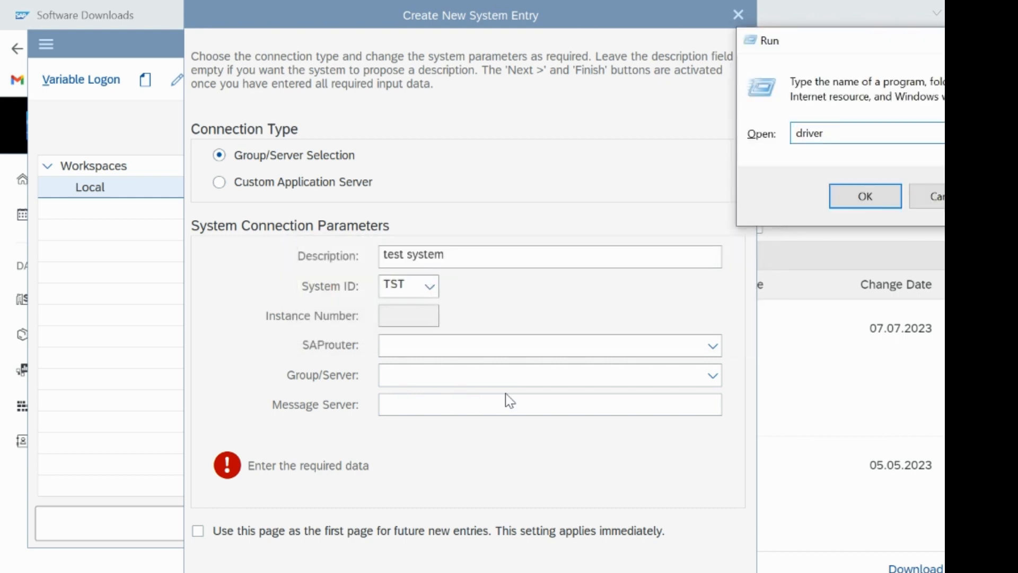
type("s")
key("Return")
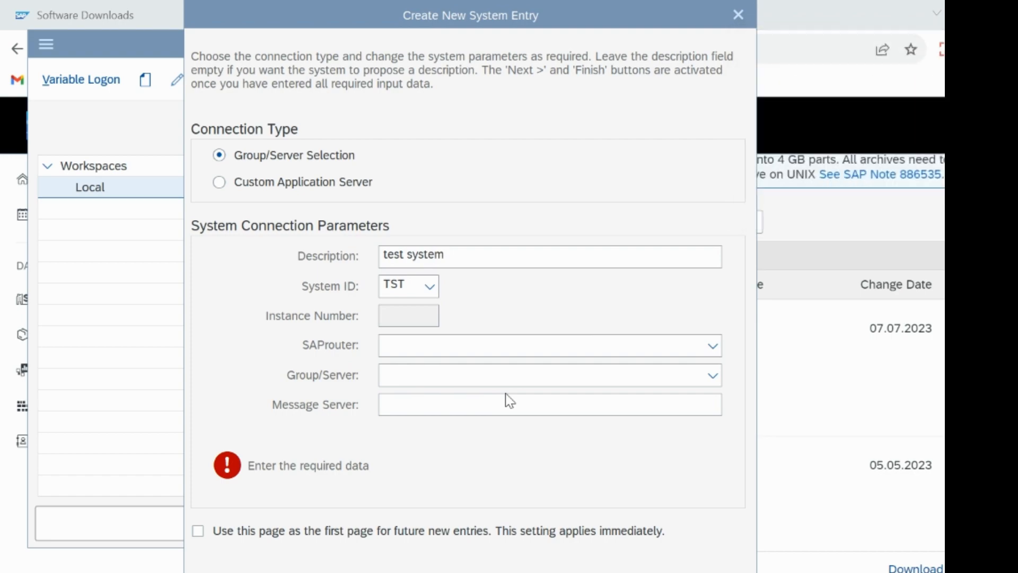
Step: Open the services file from the etc folder in Notepad
double_click(194, 154)
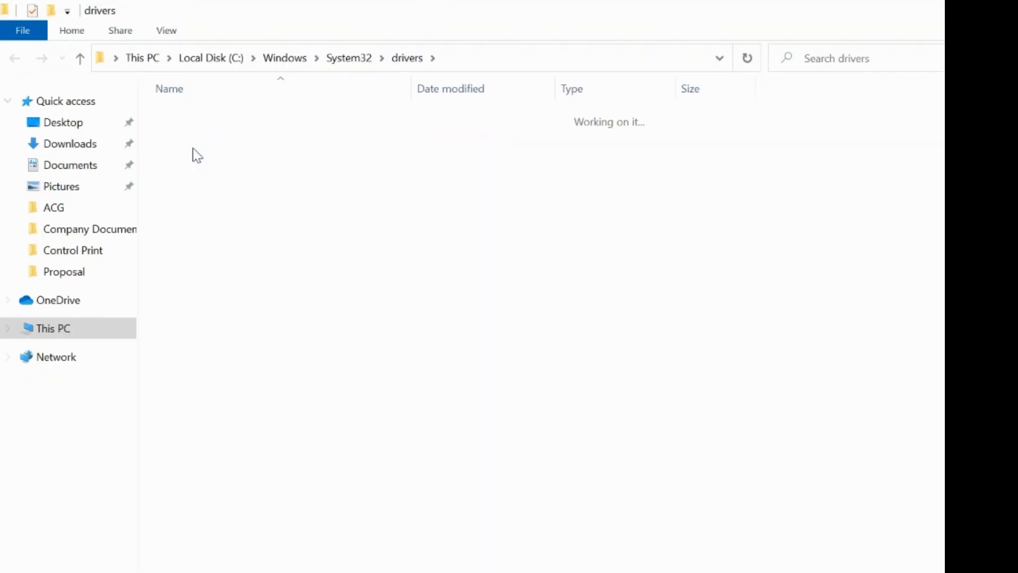
double_click(211, 197)
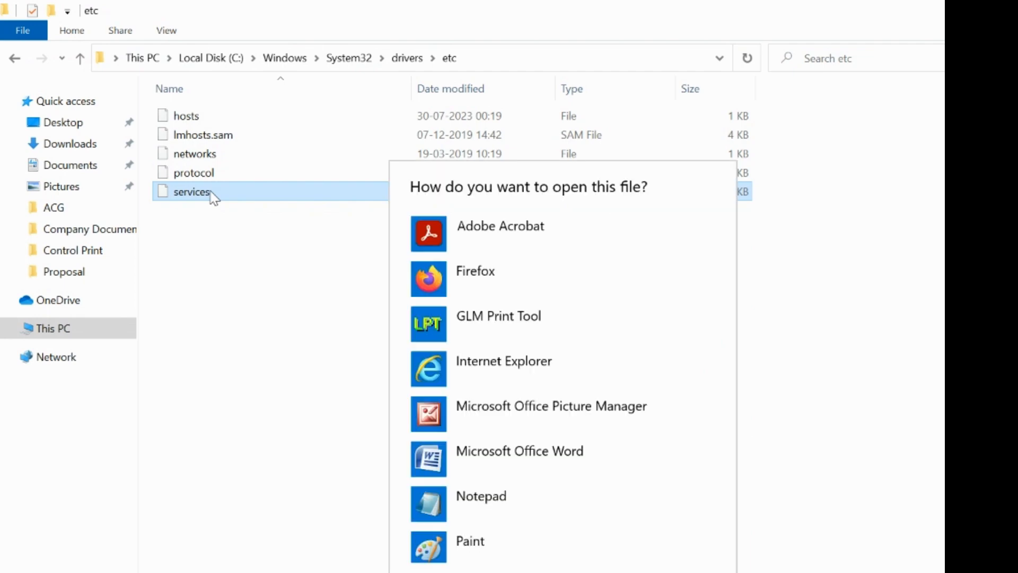
left_click(534, 509)
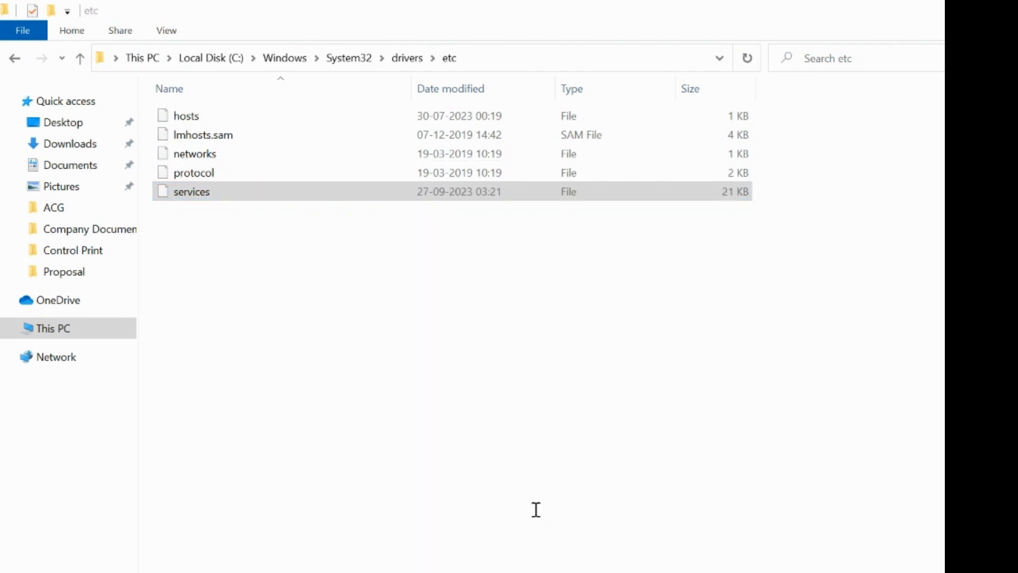
Step: Add a sapmsTST entry with port 3600/tcp on a new line at the end of the services file
left_click_drag(925, 158, 938, 473)
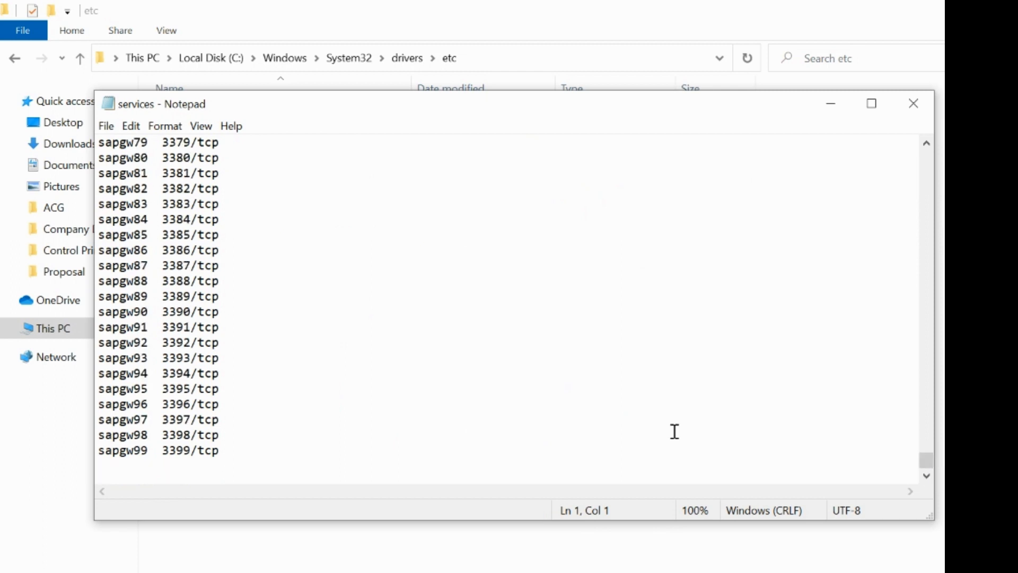
left_click(357, 445)
key("Return")
type("sapms")
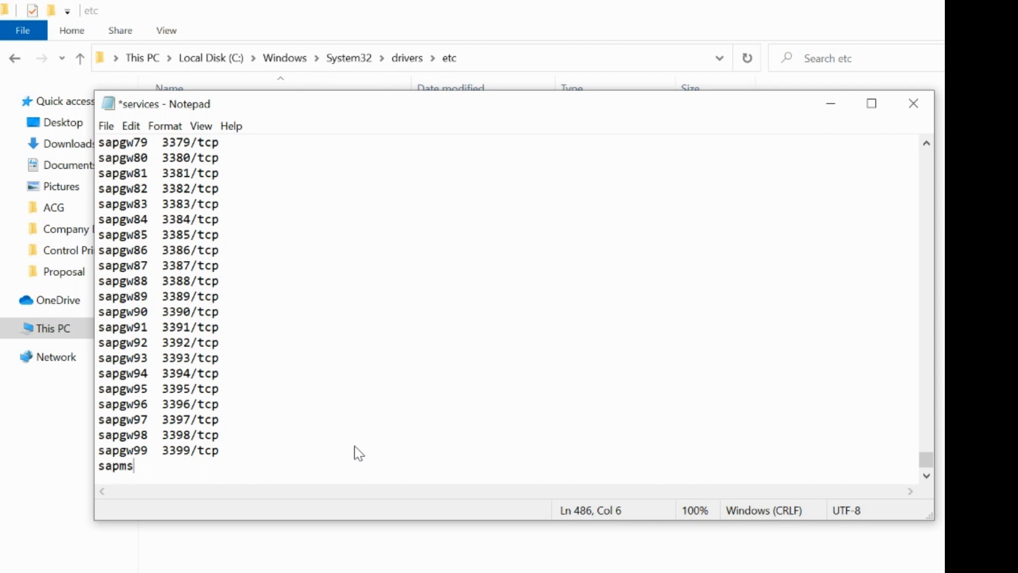
type("TST")
key("Tab")
type("3600")
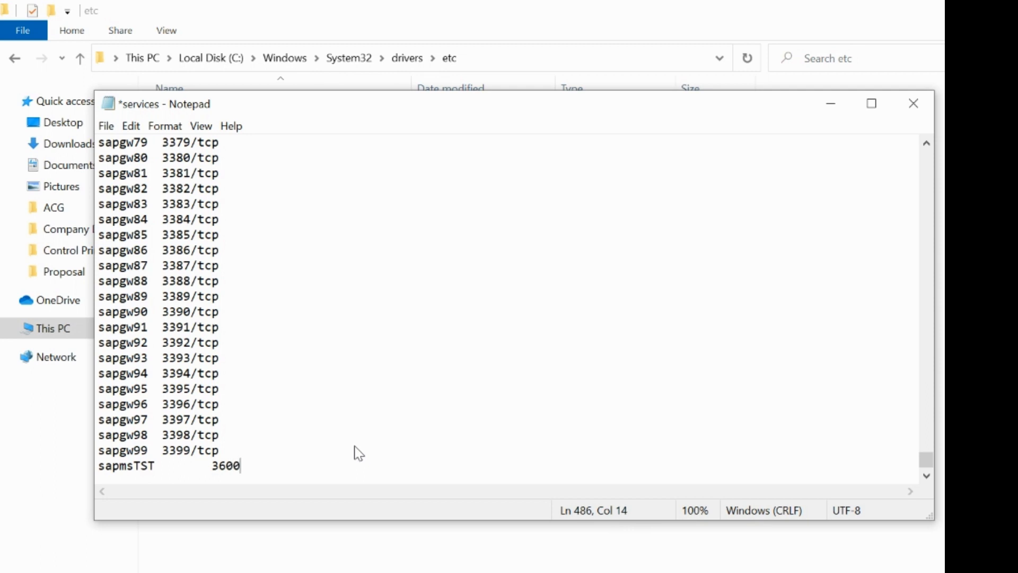
type("/t")
key("BackSpace")
key("BackSpace")
type("/TC")
key("BackSpace")
key("BackSpace")
type("tcp")
Step: Try to save the services file, cancel the save, and close Notepad without saving the changes
key("ctrl+s")
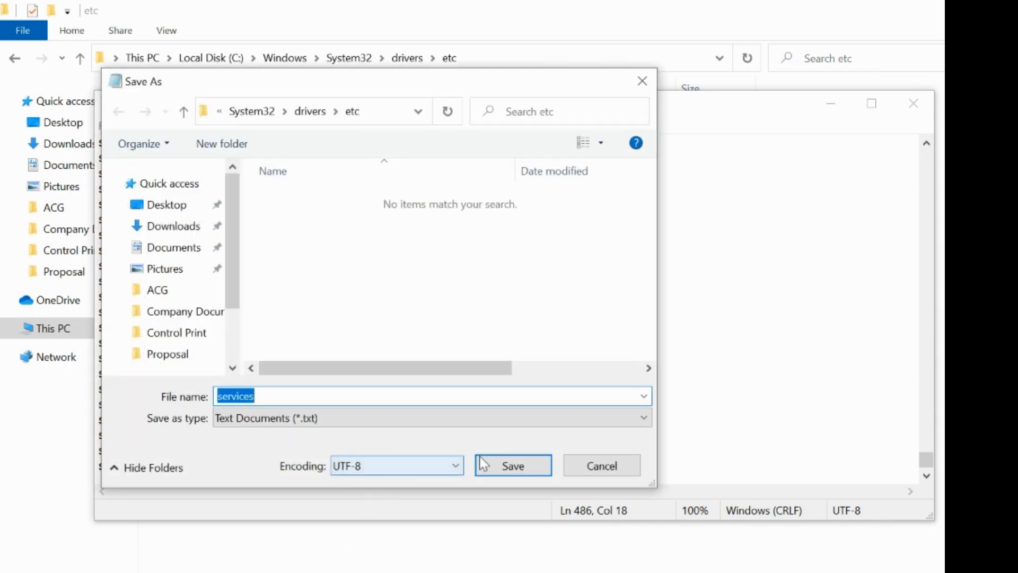
left_click(493, 468)
left_click(599, 354)
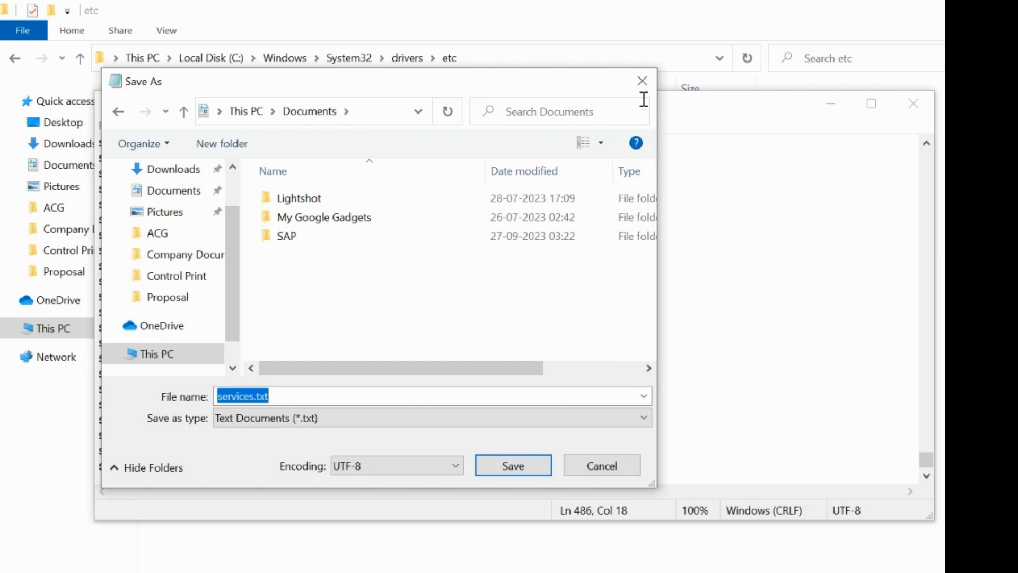
left_click(642, 81)
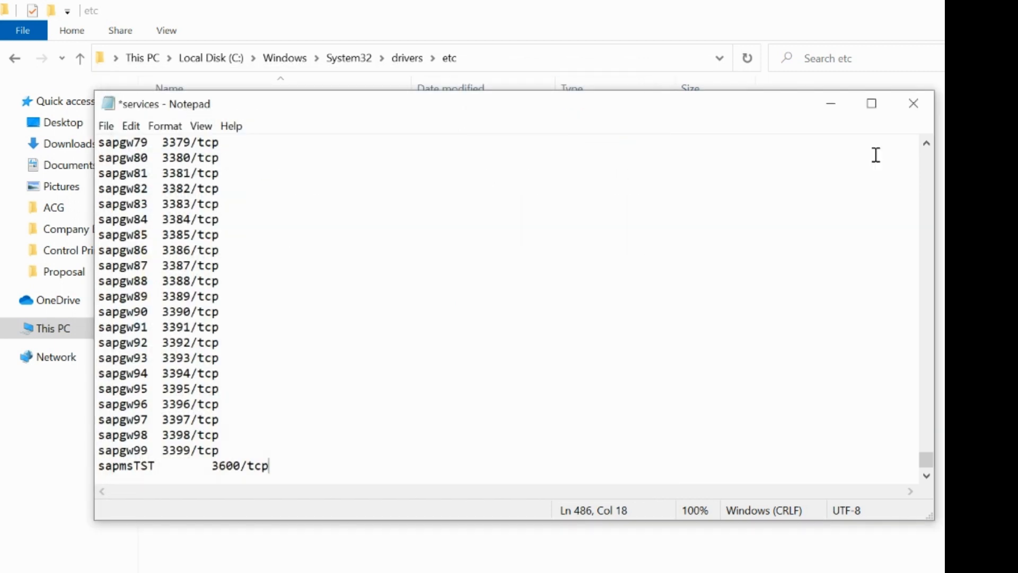
left_click(922, 102)
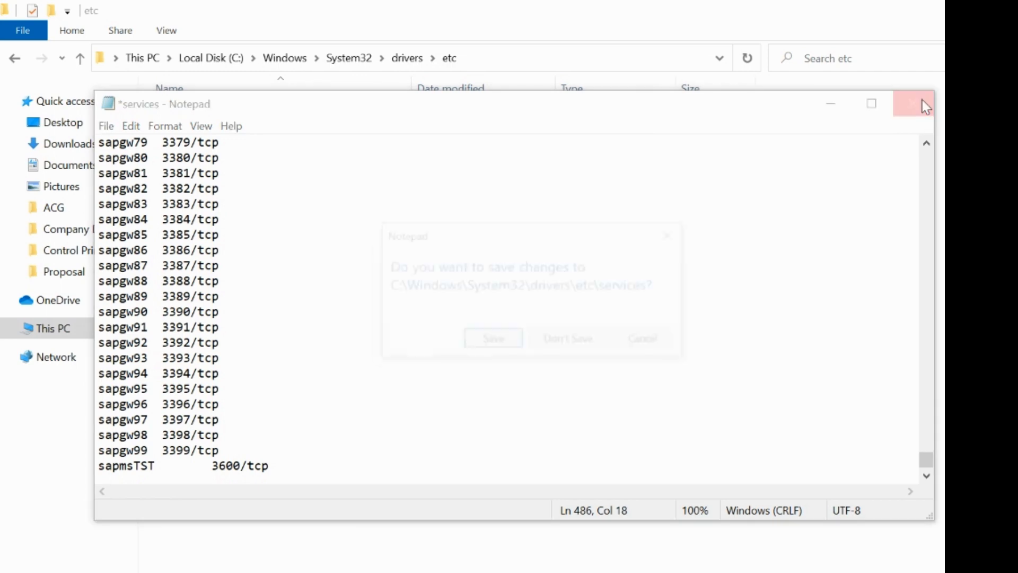
left_click(575, 345)
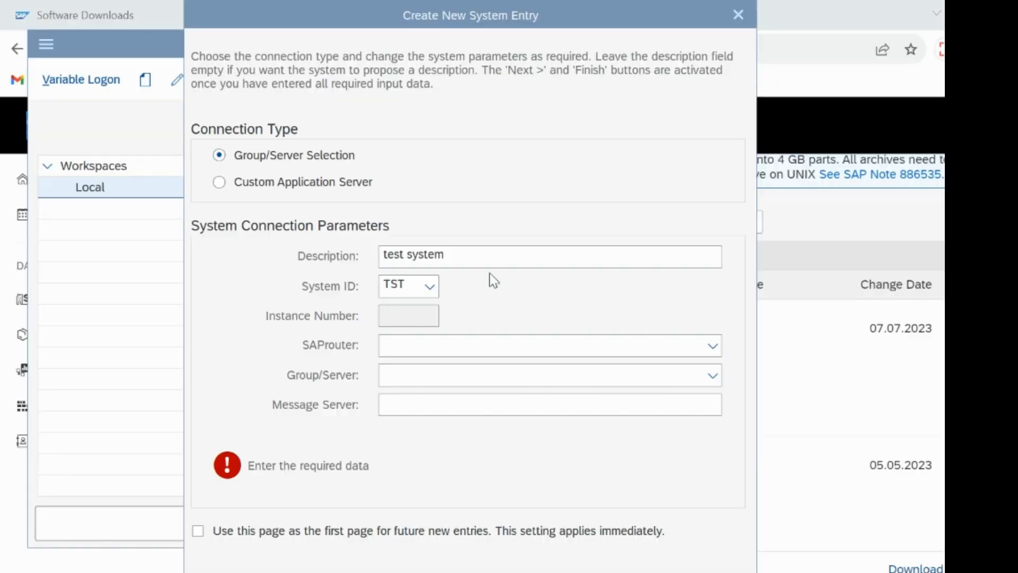
Step: Return to the Custom Application Server connection type, finish the test system entry, and maximize the SAP Logon window
left_click(489, 273)
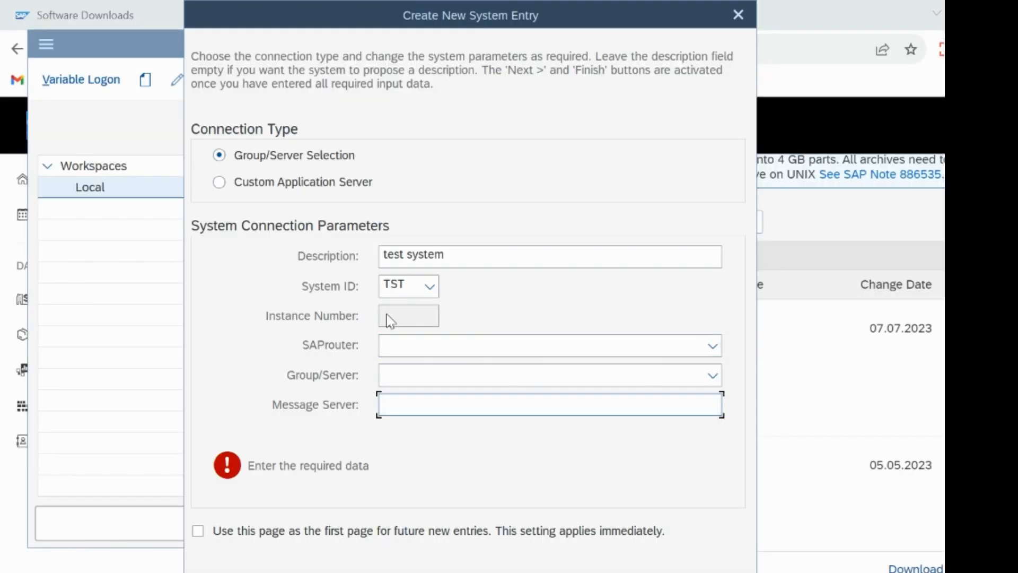
left_click(327, 185)
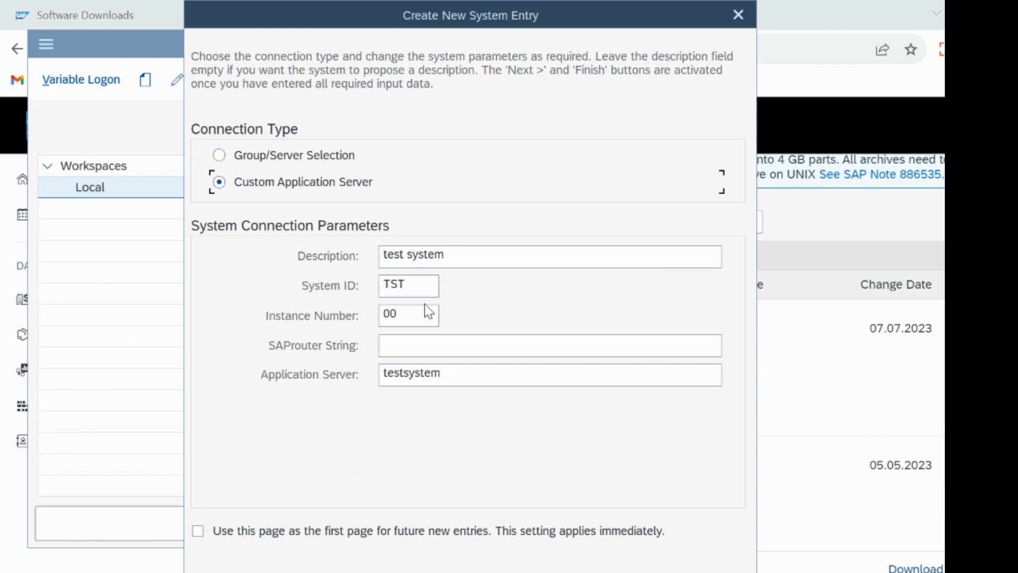
left_click(644, 572)
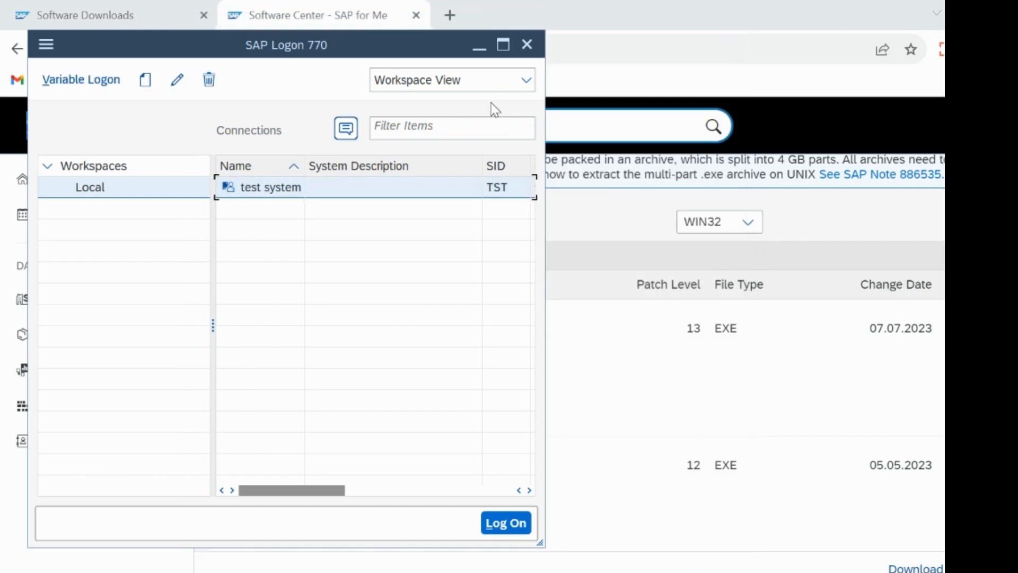
left_click(504, 45)
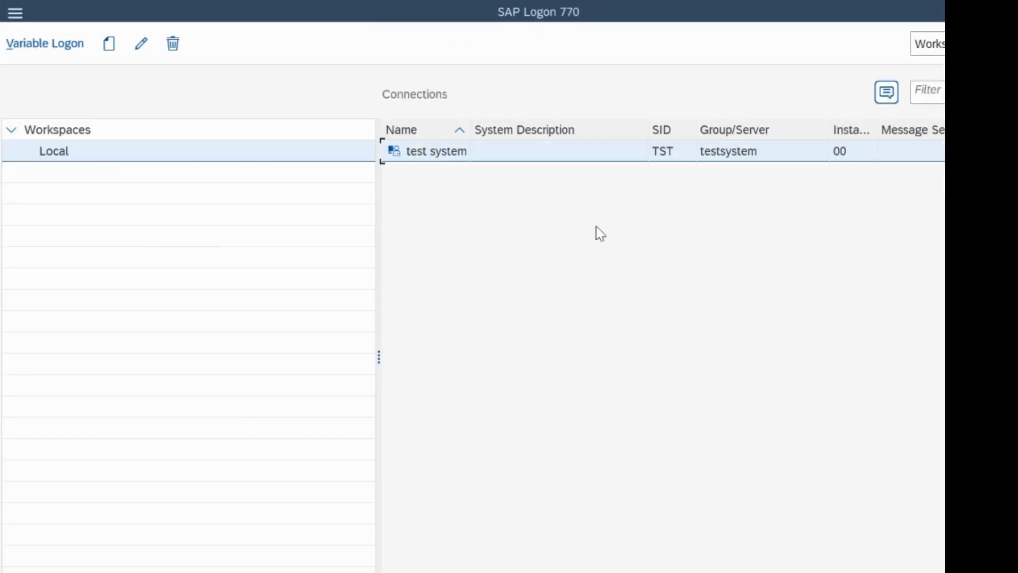